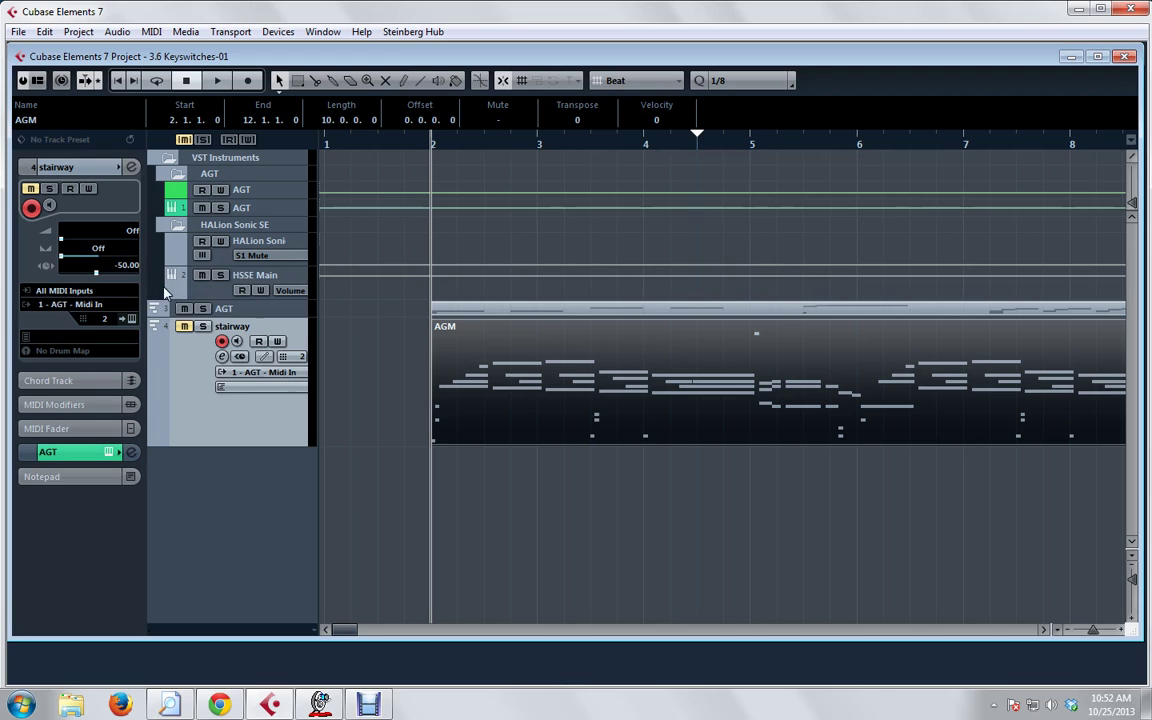
Step: Select the AGT track and play back the opening notes of its AGP part
click(283, 311)
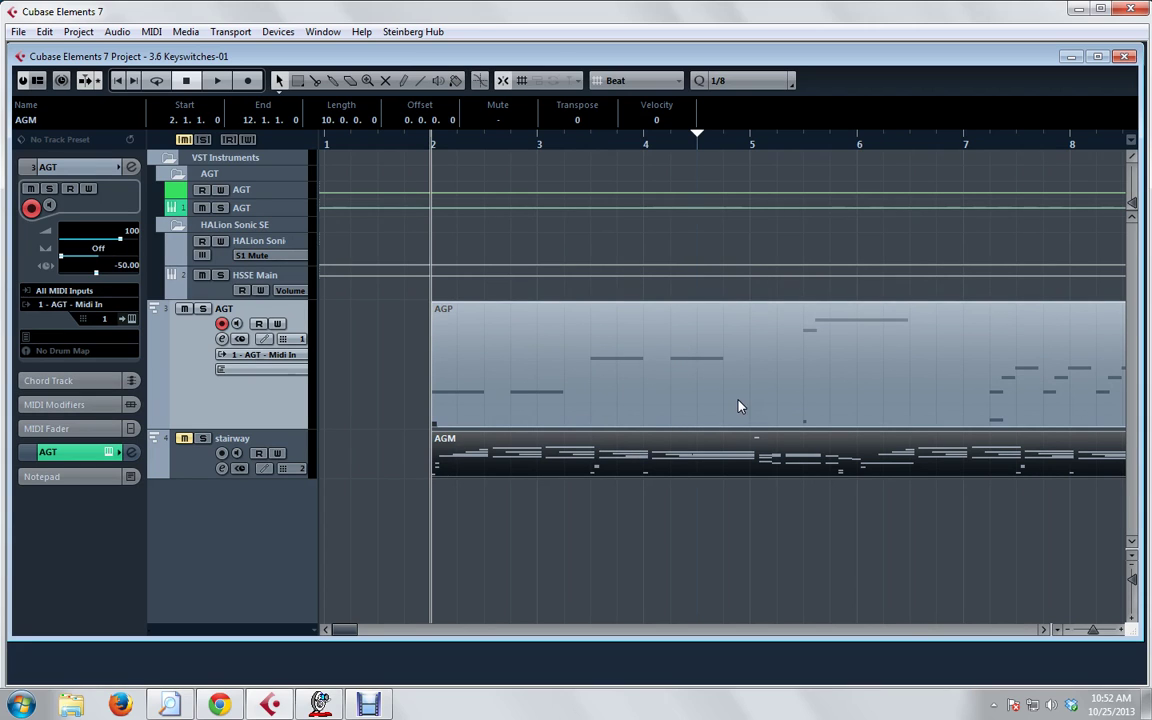
key(space)
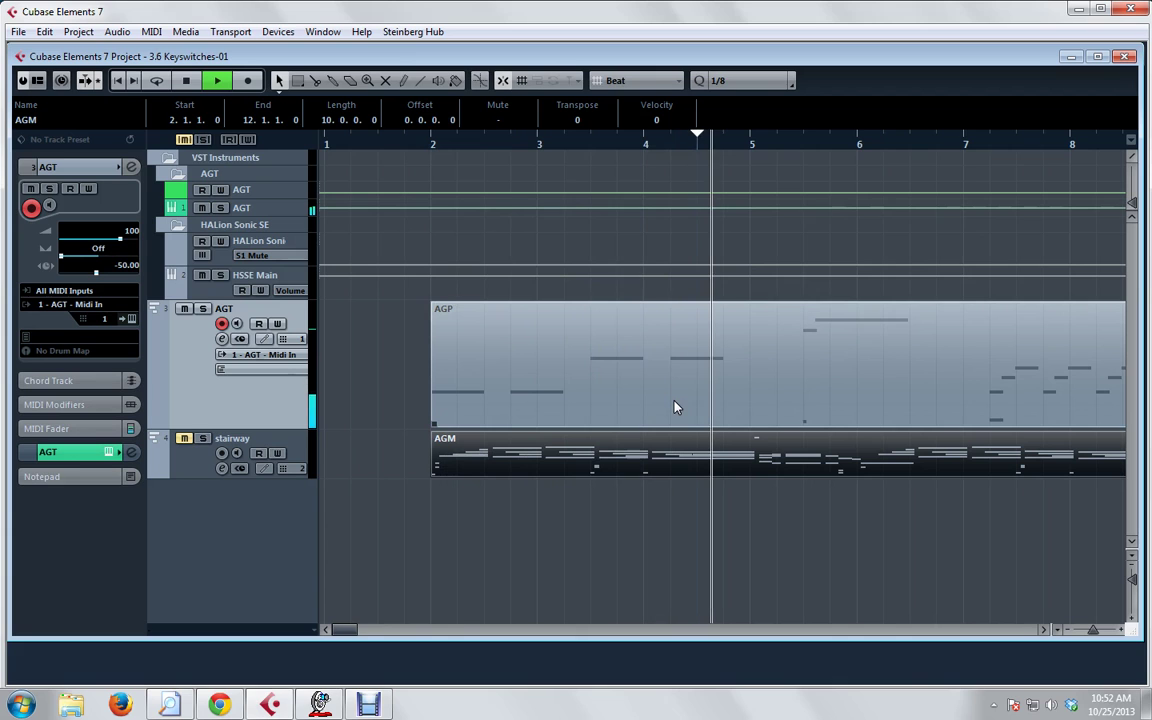
key(space)
Step: Inspect the C0 keyswitch note at the start of the AGP part and view its key on the AGT instrument
double_click(448, 367)
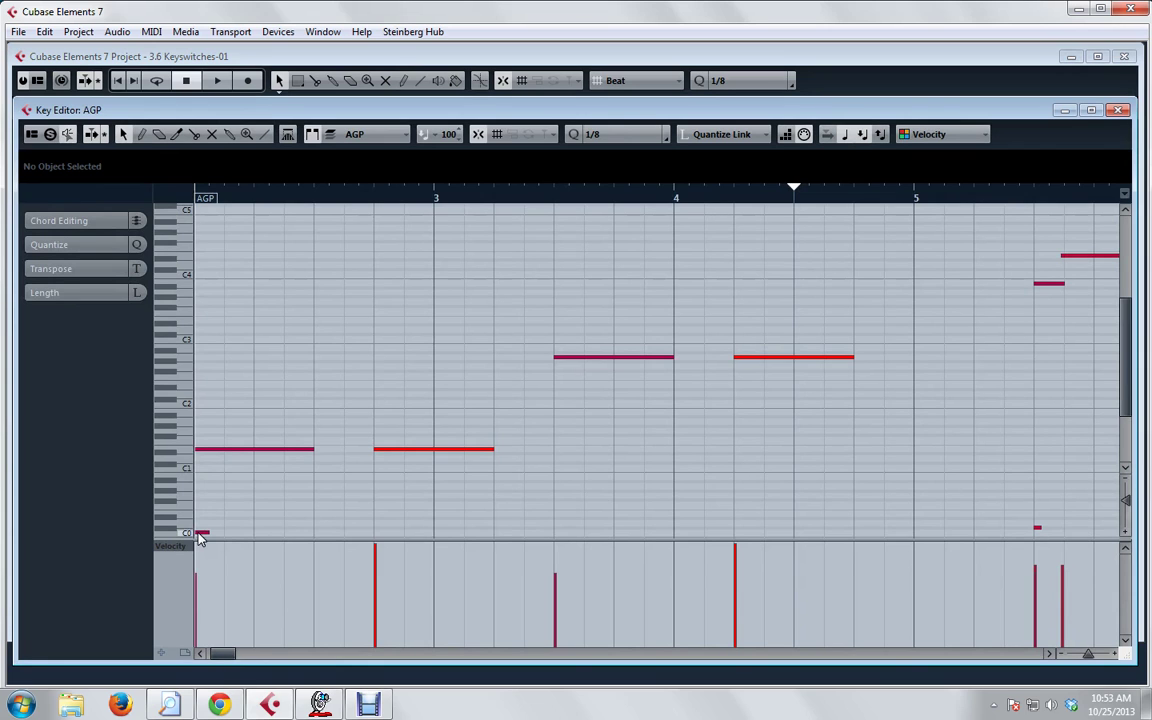
click(1117, 110)
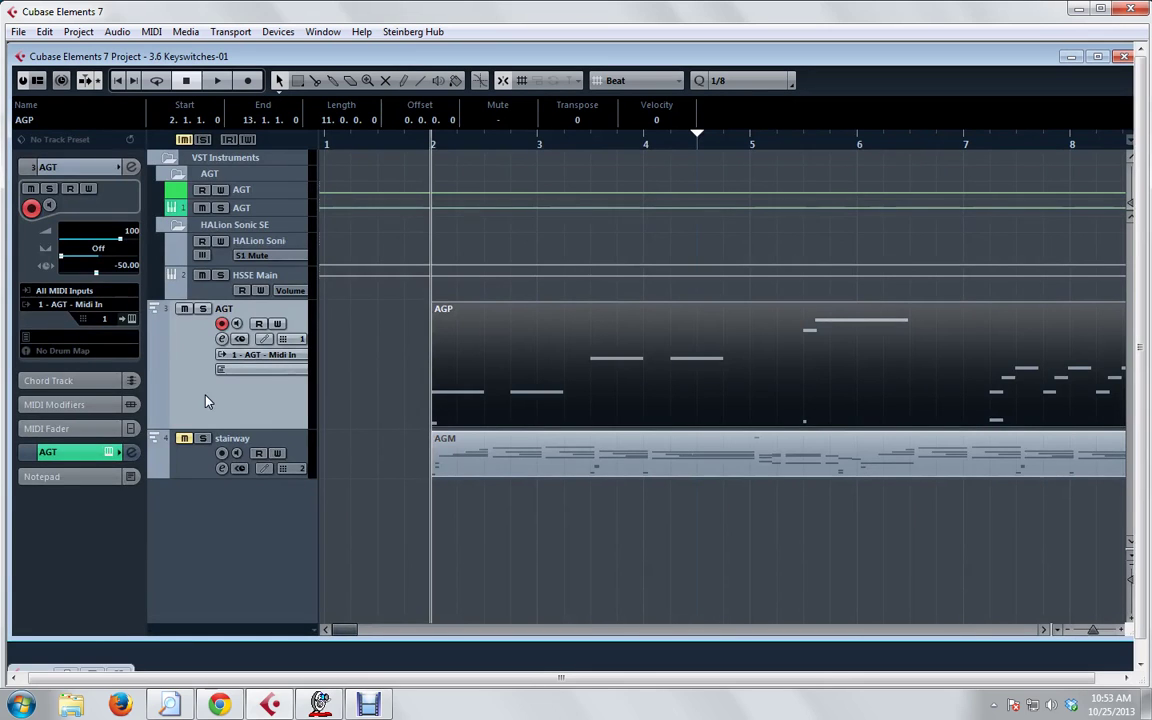
click(109, 452)
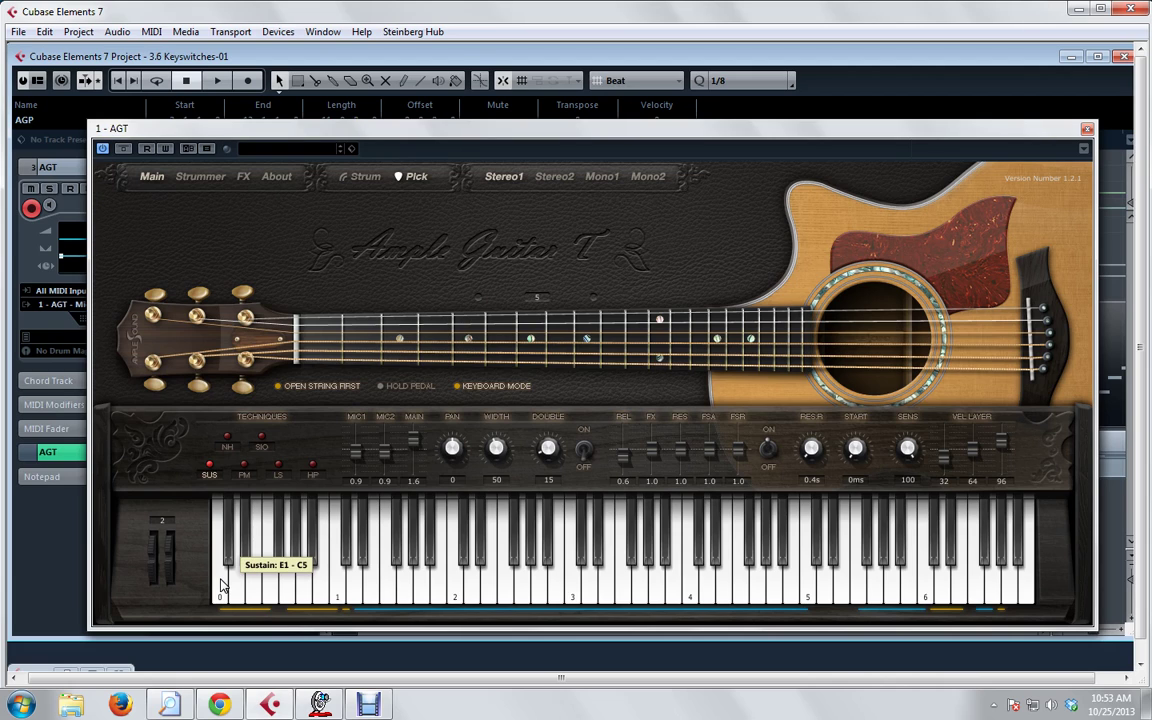
click(1087, 128)
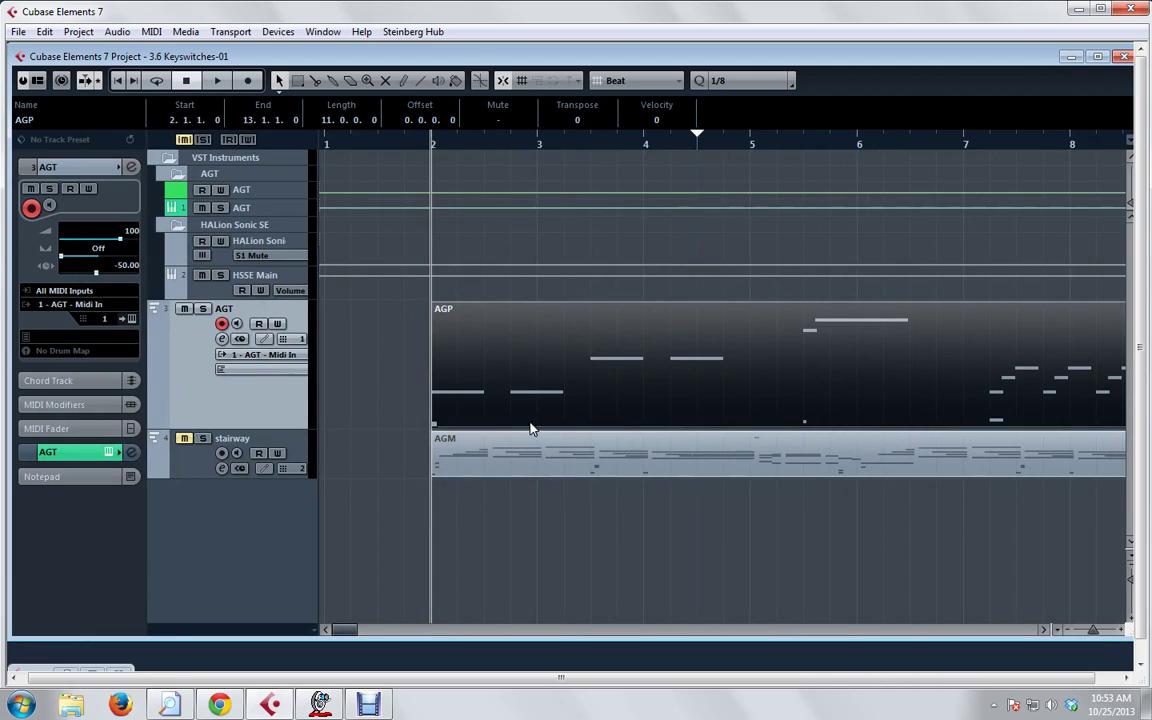
Step: Open the AGP part in the Key Editor, select the second E1 note and play back the part
double_click(494, 368)
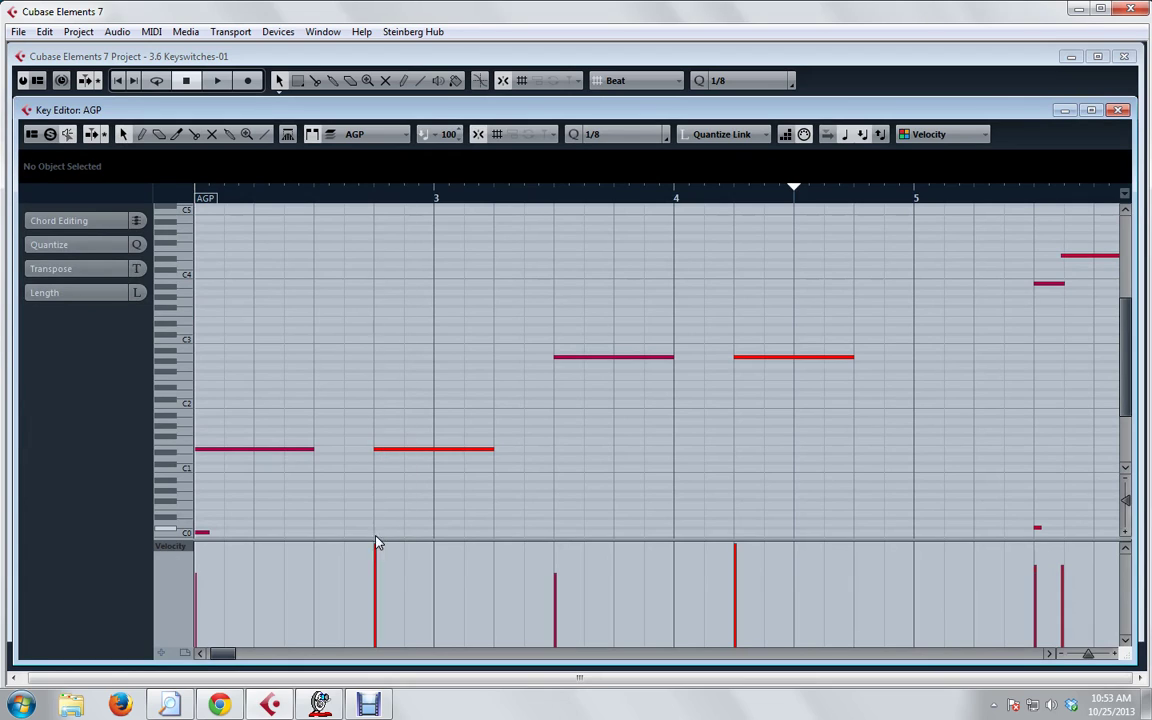
click(419, 453)
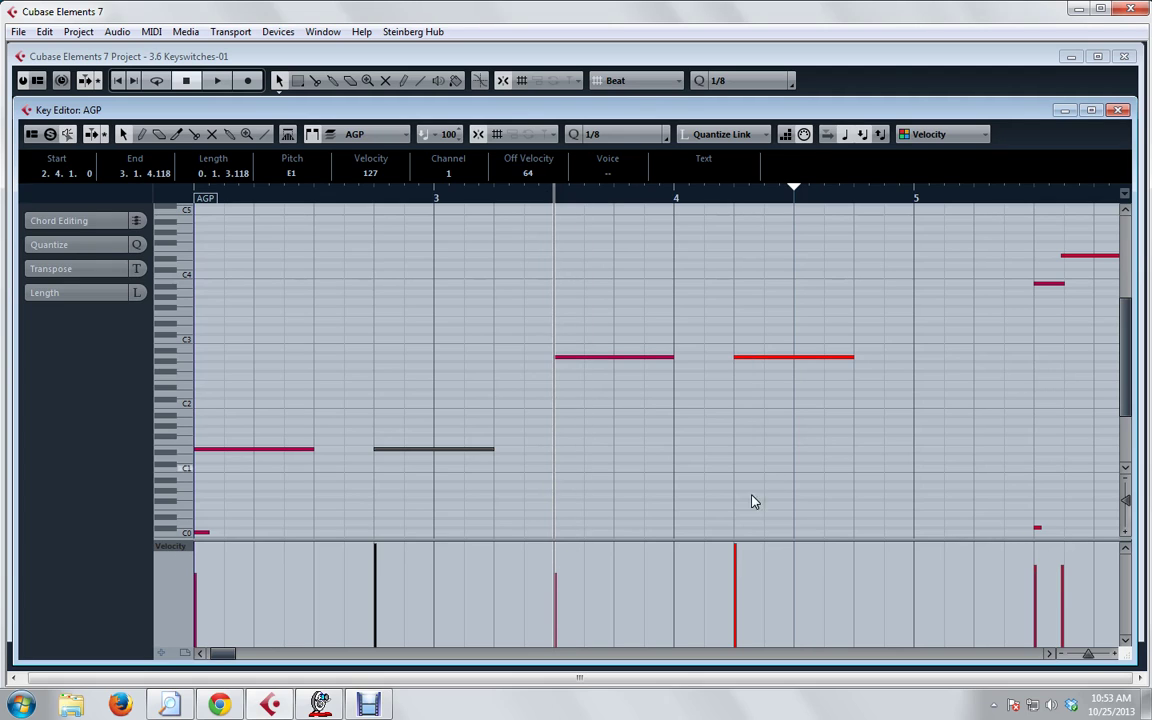
key(space)
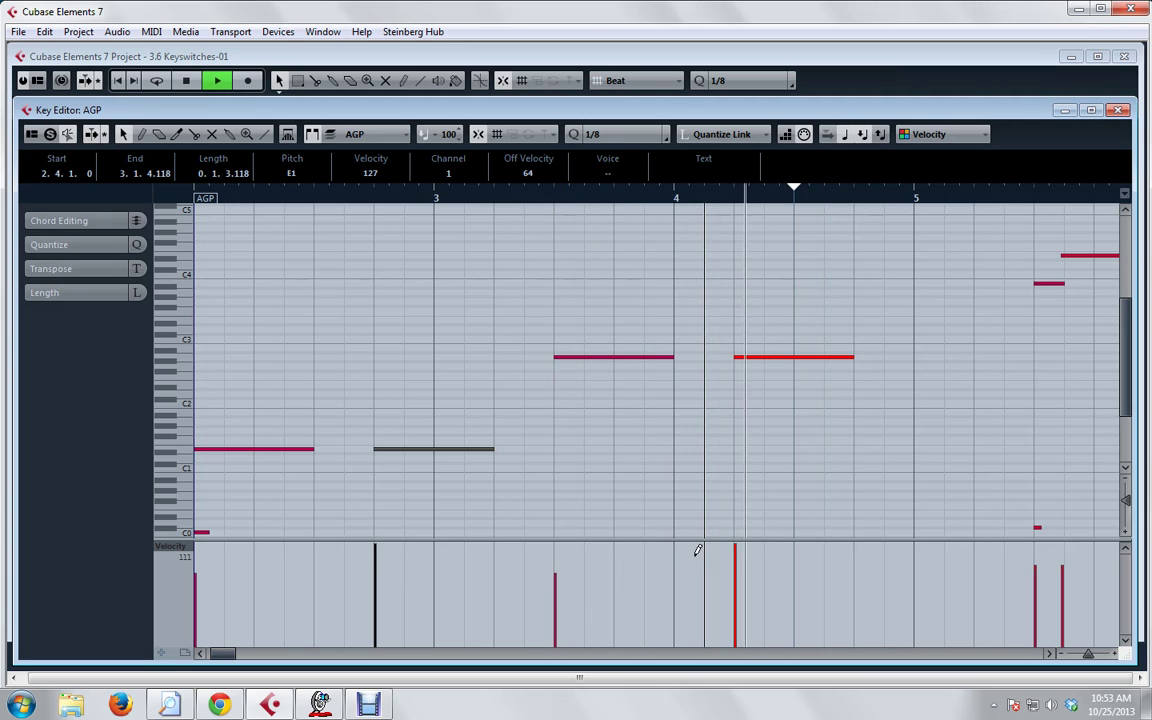
key(space)
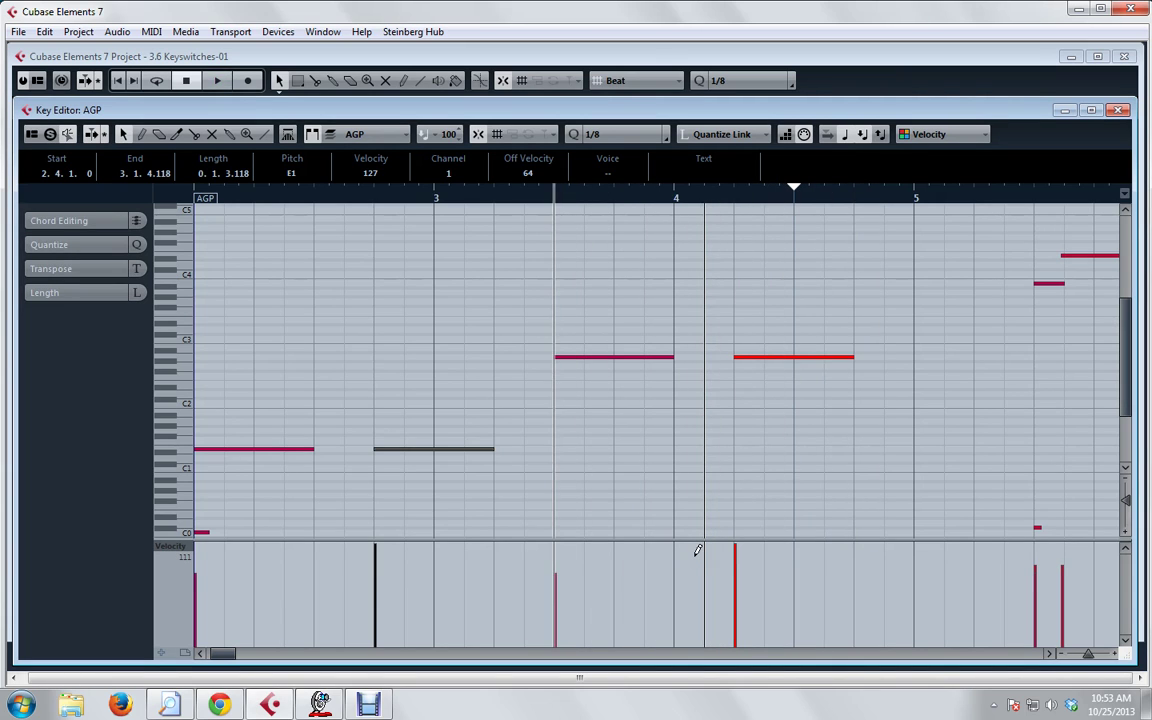
Step: Select the short C#0 keyswitch note in bar 5 to read its pitch, and close the Key Editor
click(1049, 655)
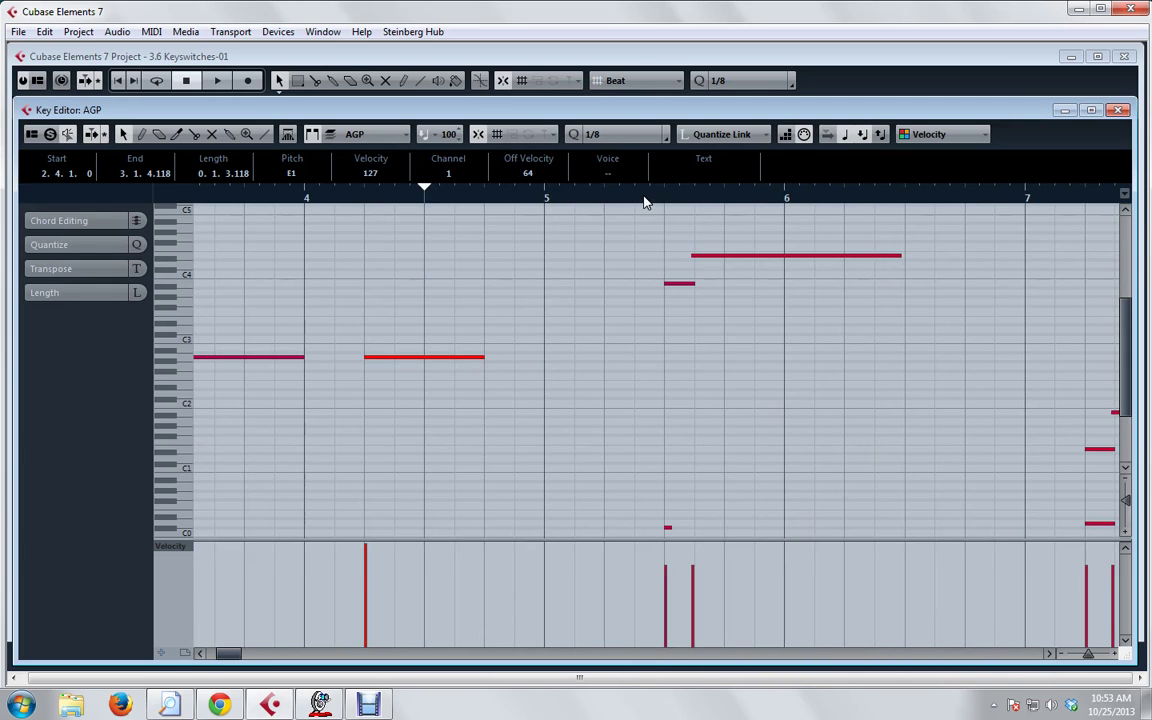
click(667, 529)
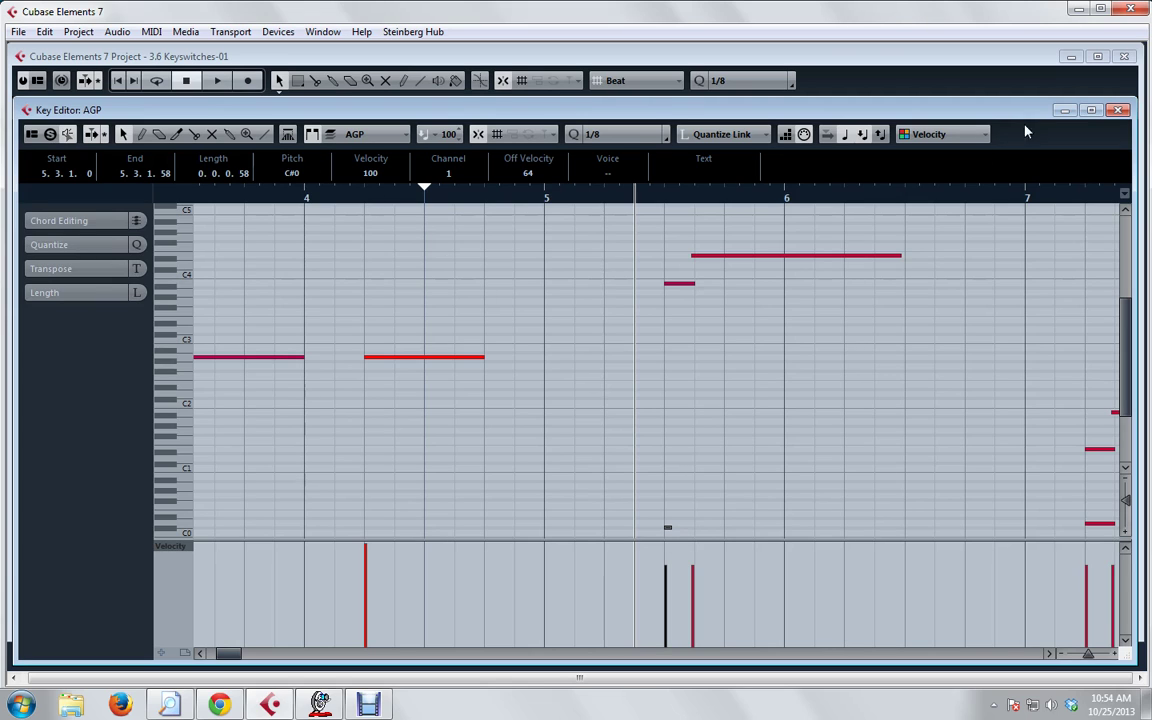
click(1117, 110)
Step: Check the active playing technique on the AGT instrument and play back the phrase in bars 5 and 6
click(110, 452)
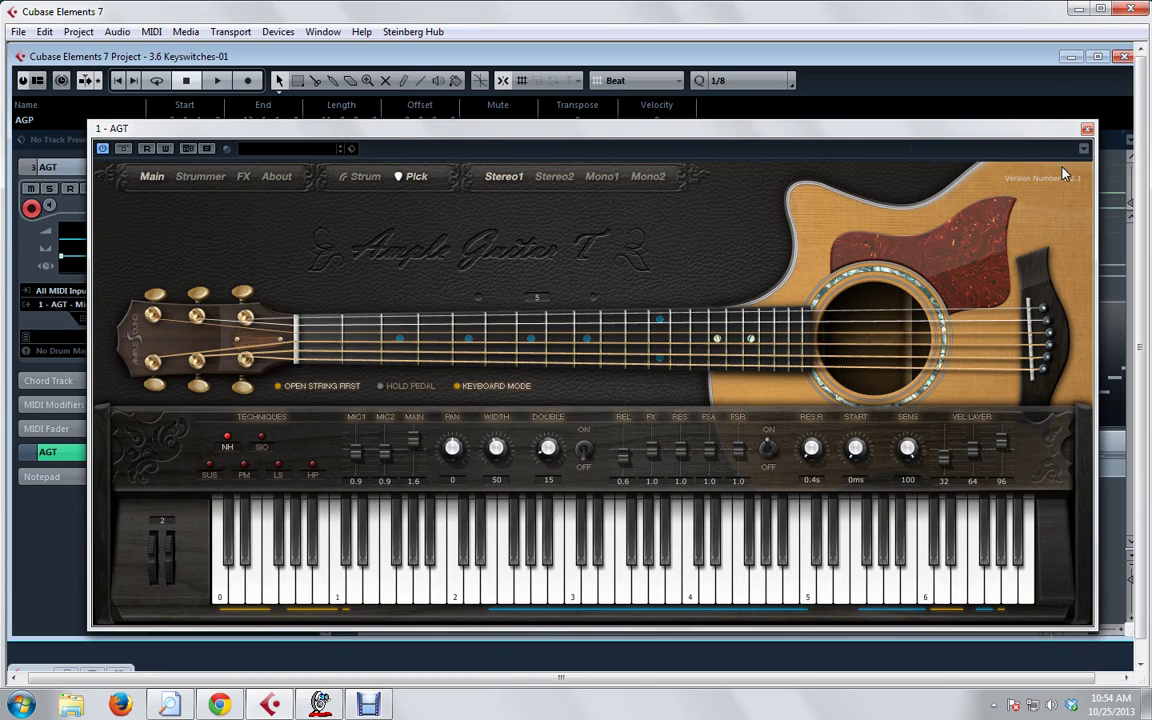
click(1087, 128)
key(space)
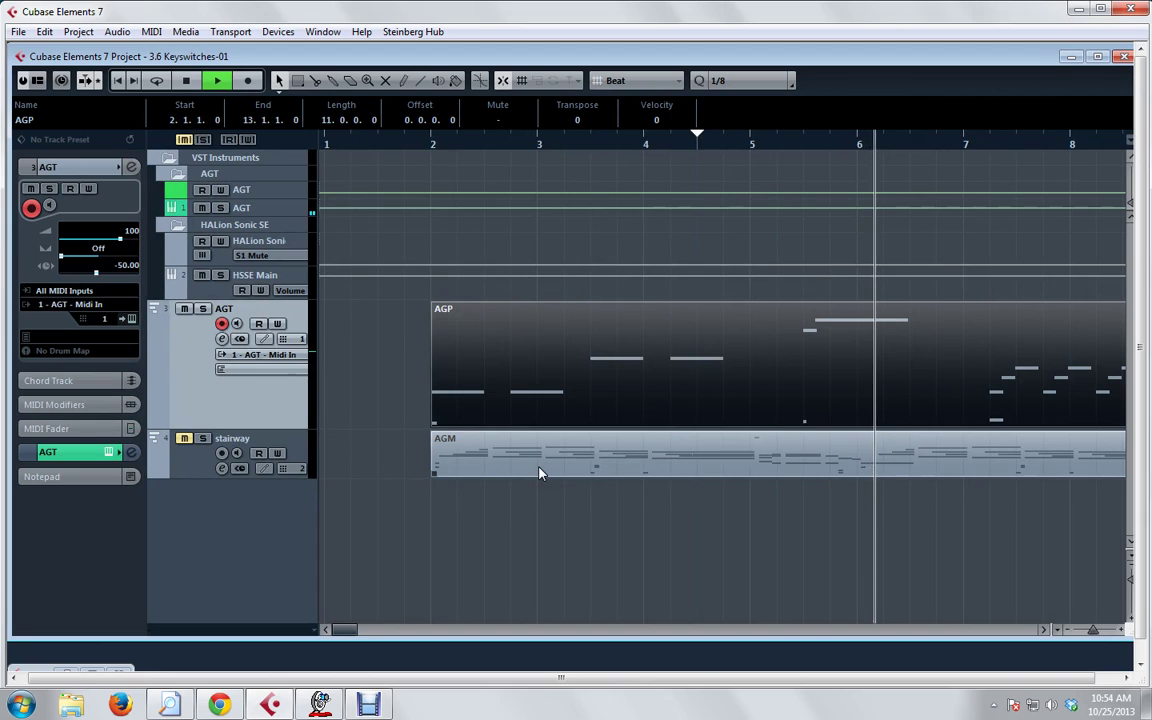
key(space)
Step: Reopen the AGP part in the Key Editor and select the D0 keyswitch note in bar 7
double_click(800, 405)
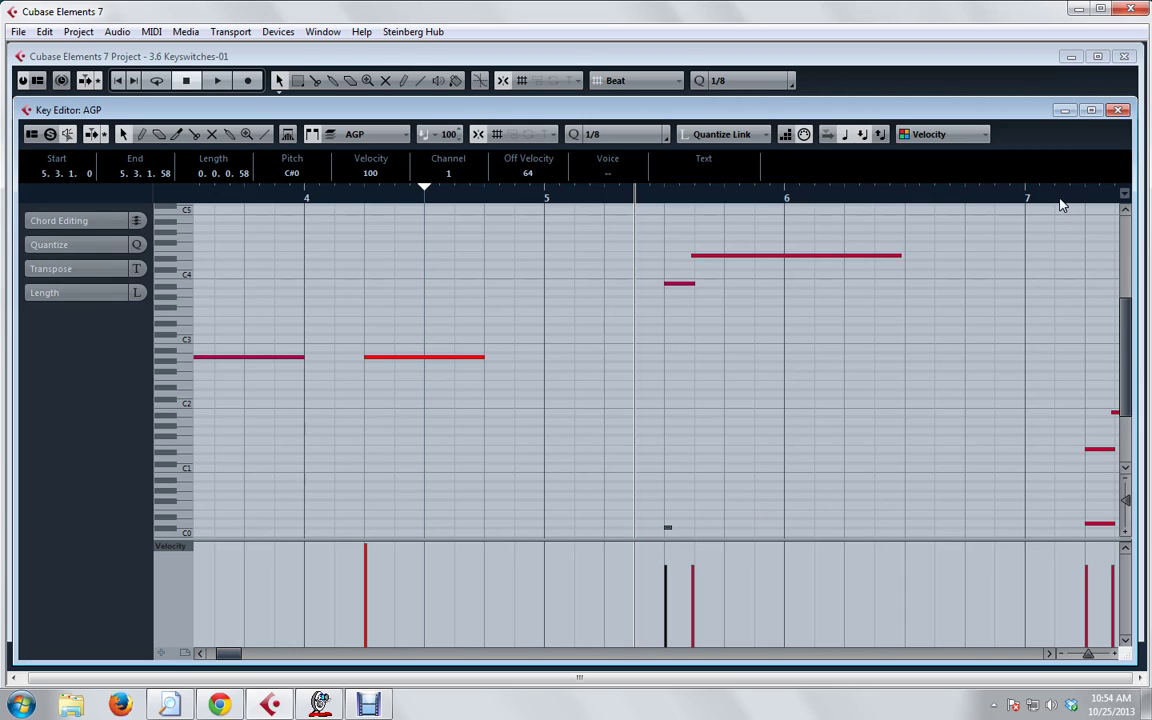
click(1049, 653)
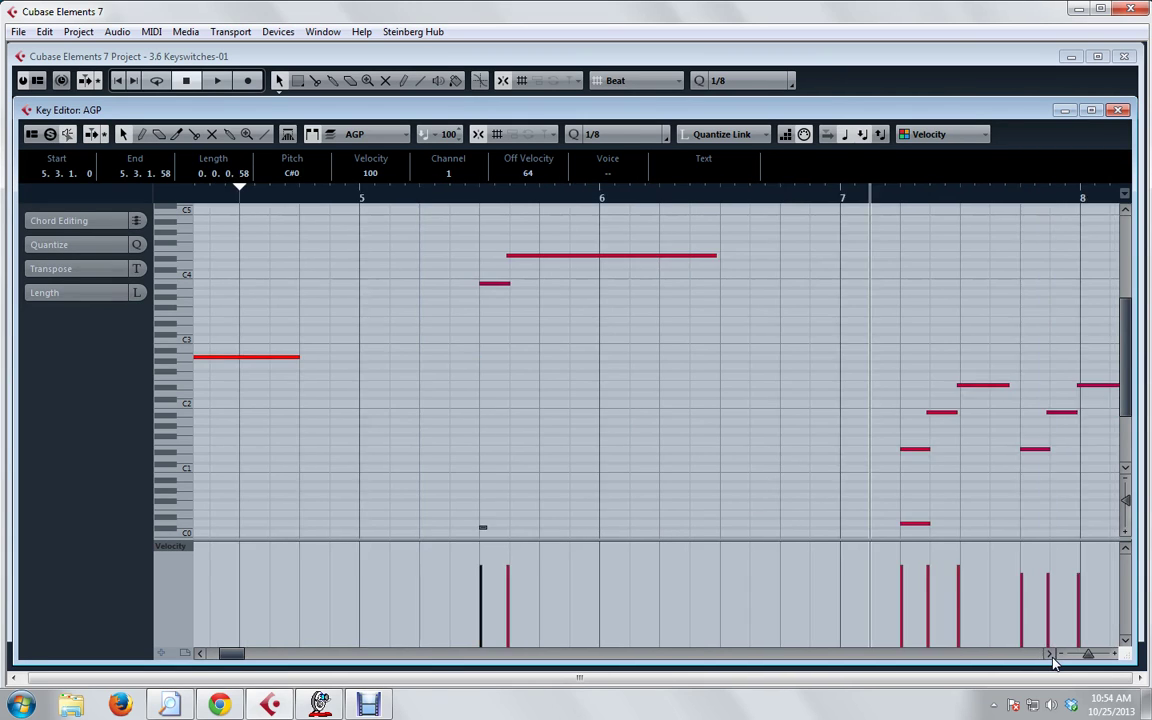
click(1049, 653)
click(1049, 653)
click(1049, 653)
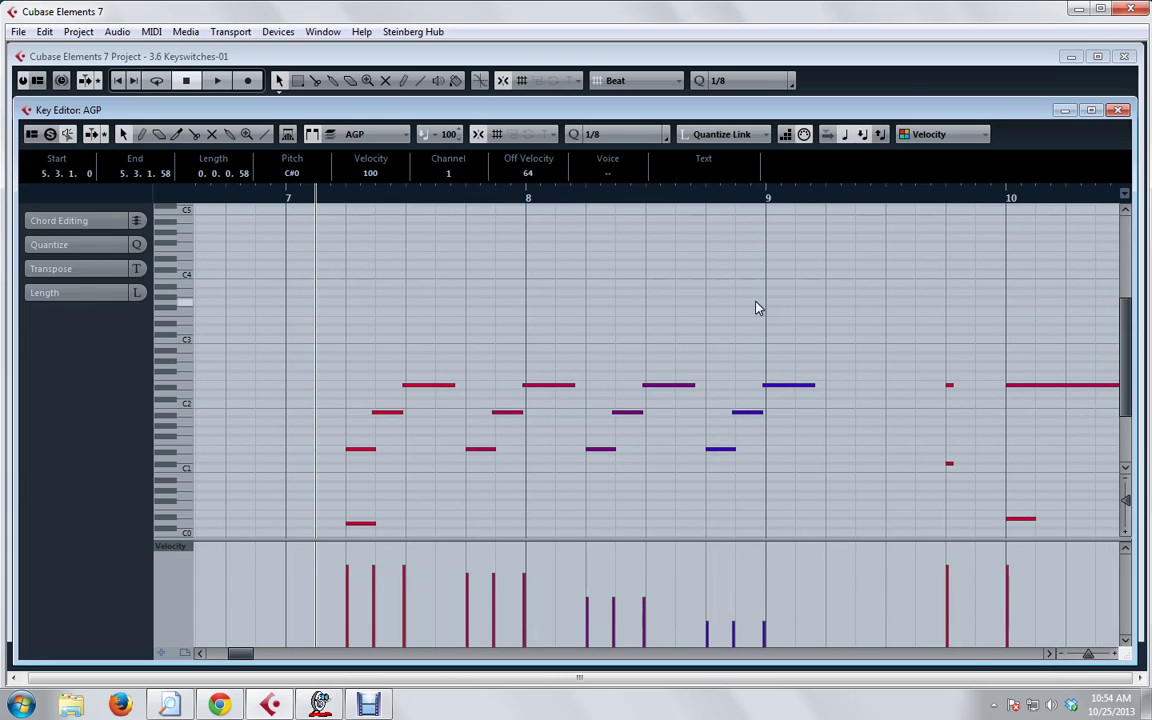
click(361, 524)
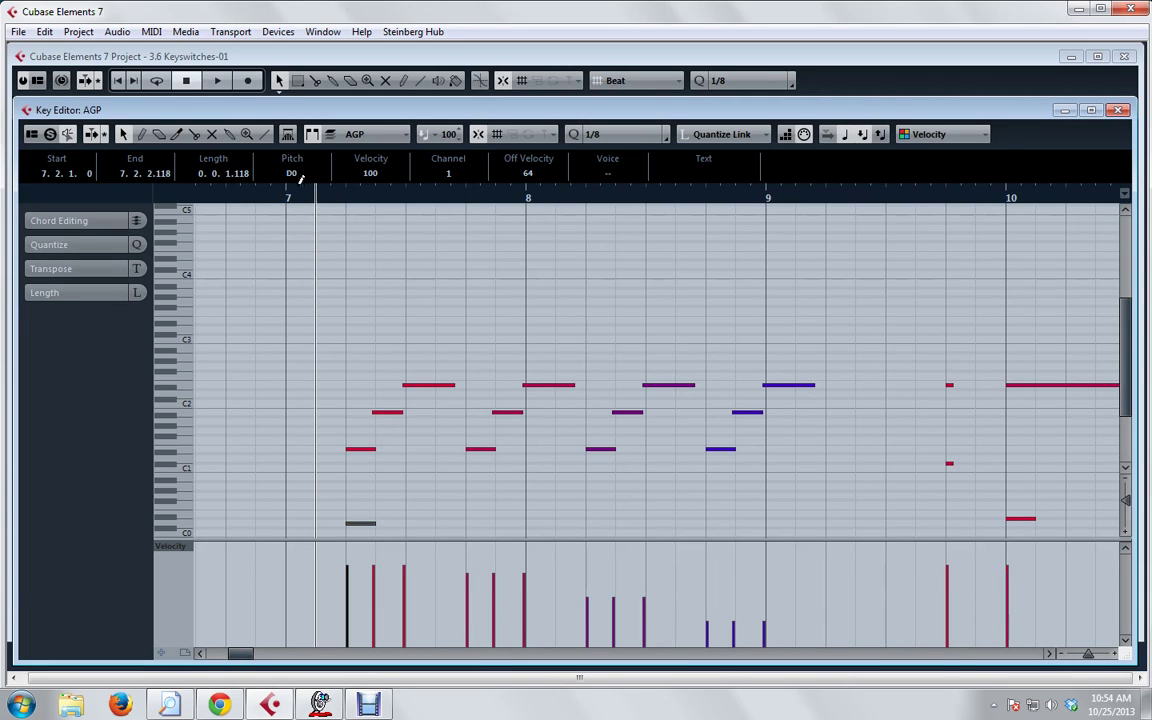
Step: Check the AGT instrument's active technique, and reopen the AGP part in the Key Editor to play the phrase from bar 7
click(1118, 110)
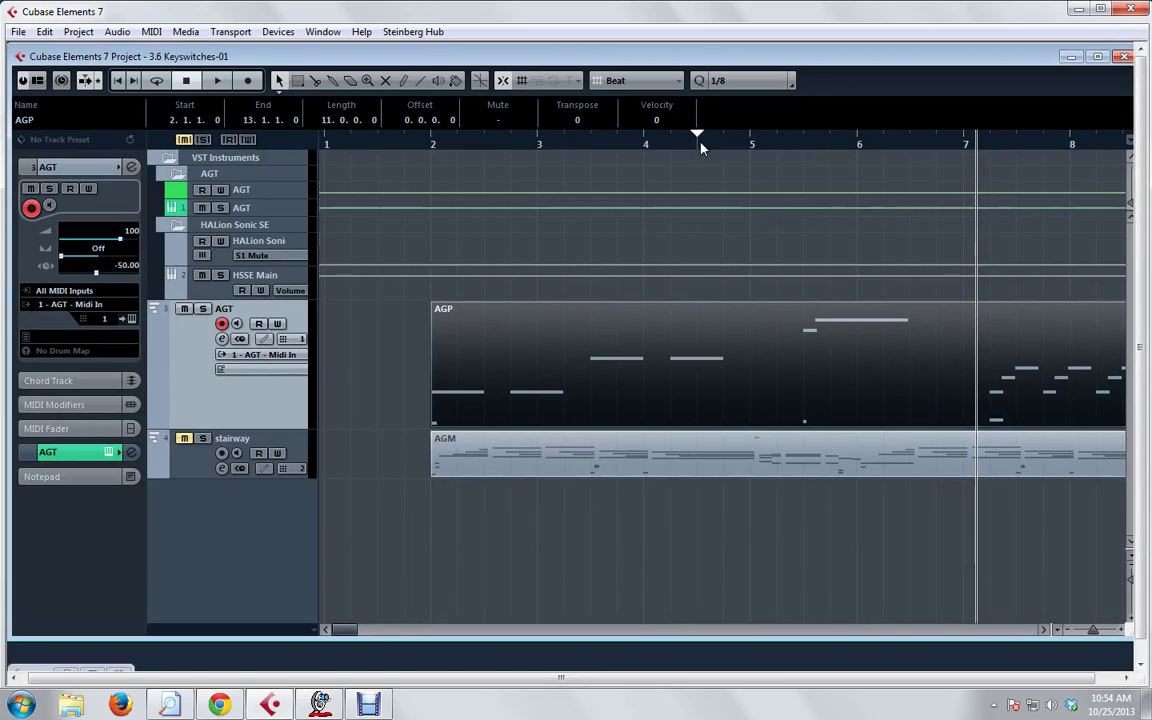
click(108, 452)
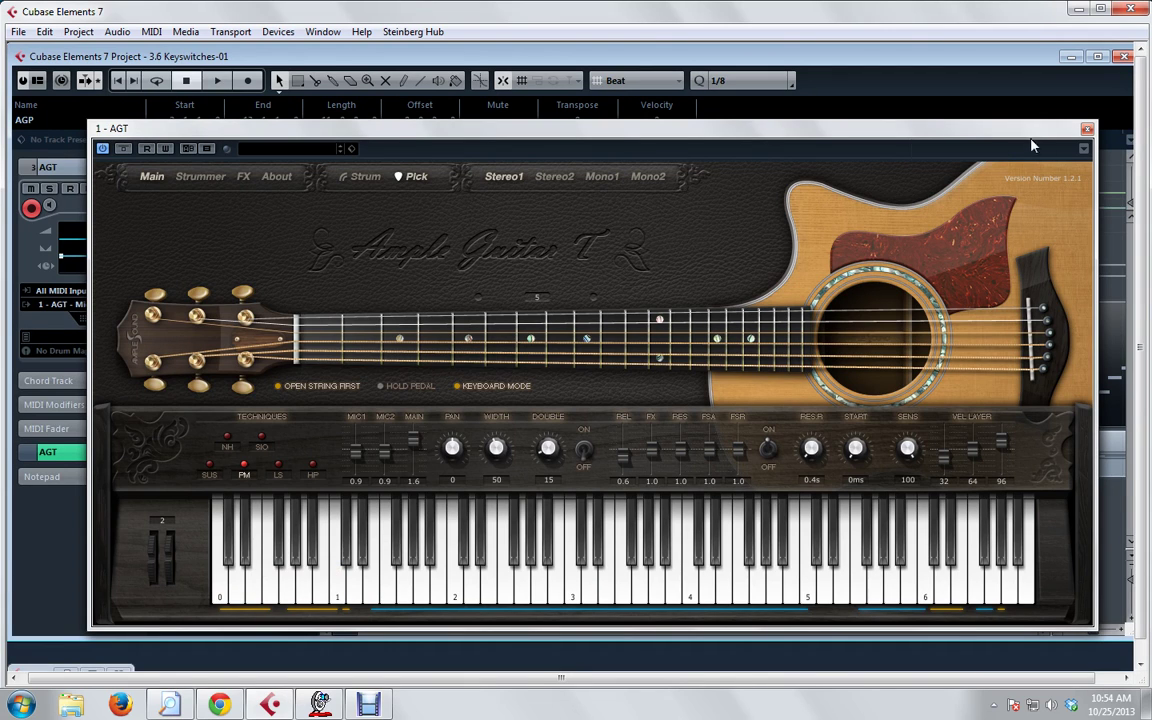
click(1087, 128)
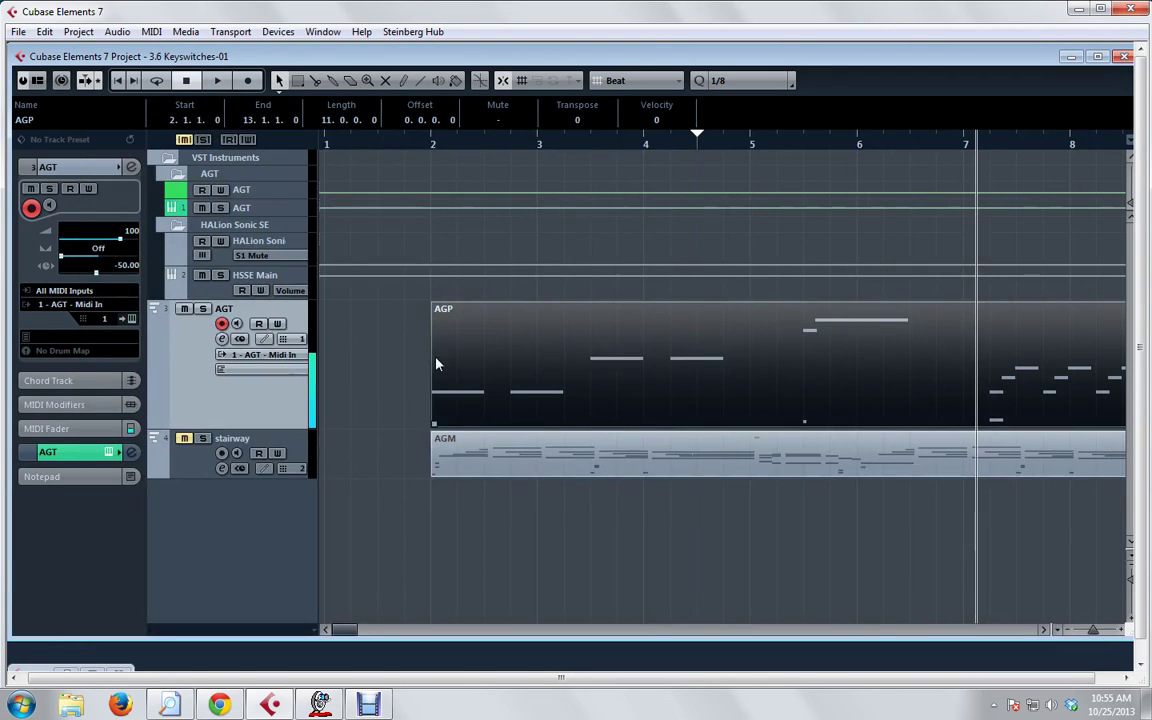
double_click(980, 410)
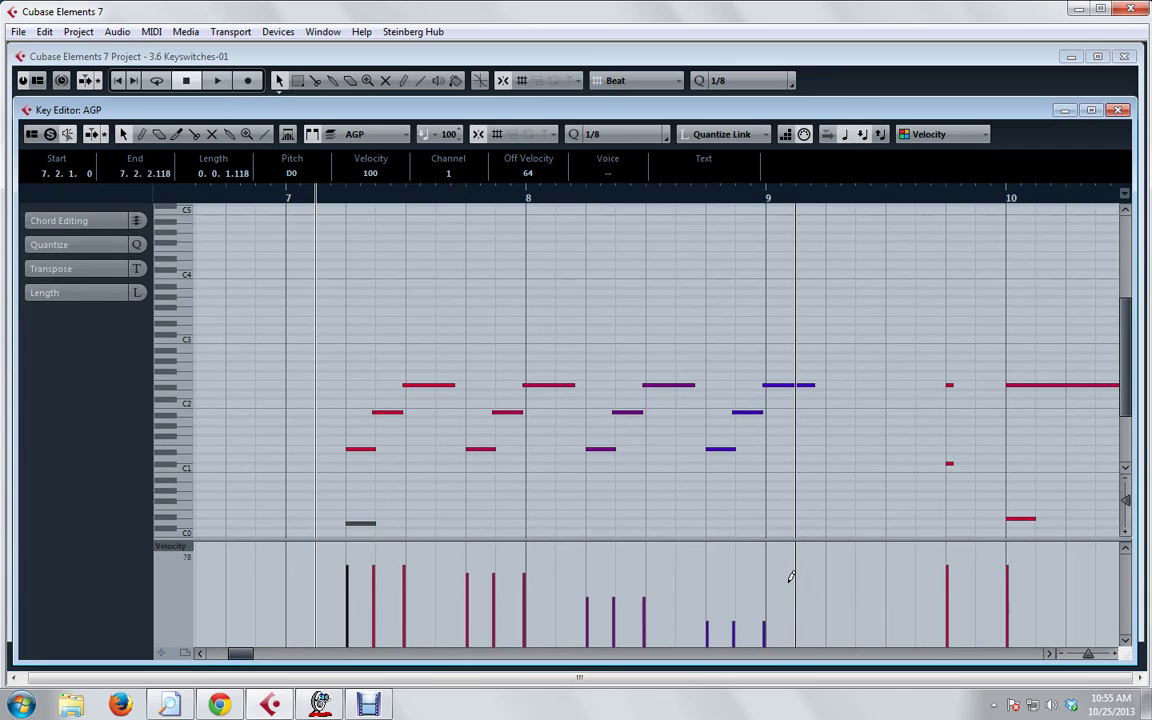
key(space)
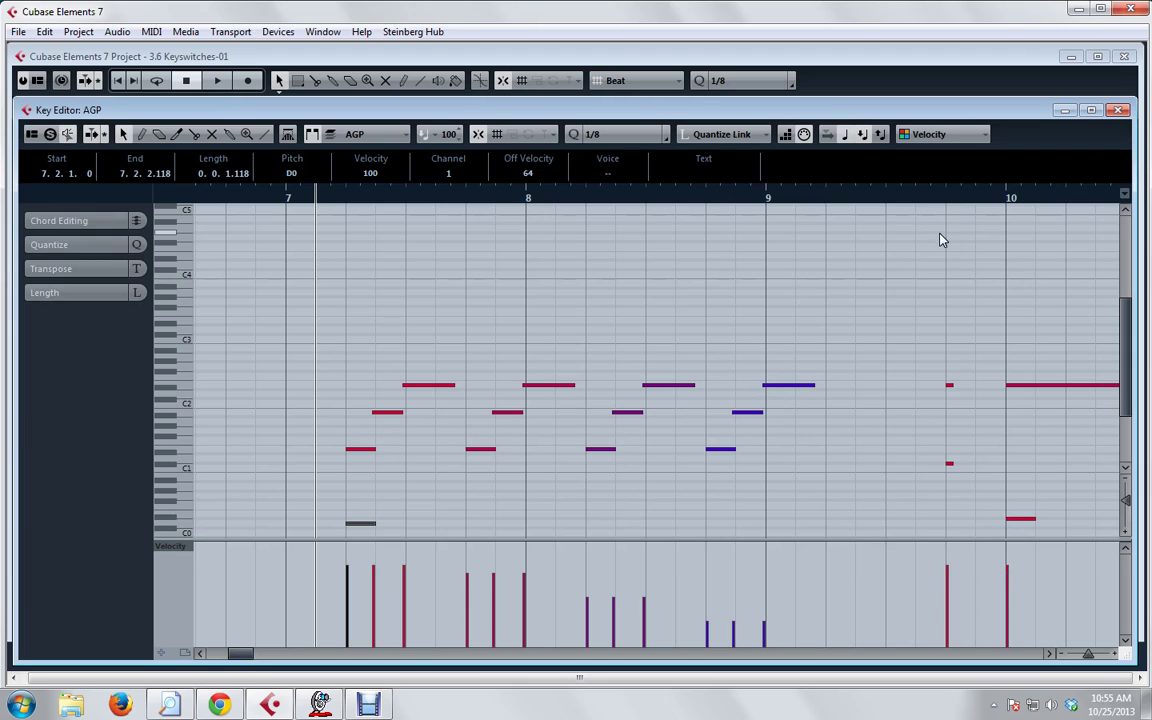
Step: Select the D#0 keyswitch note at bar 10 and play the part from beat 4 of bar 9
click(943, 202)
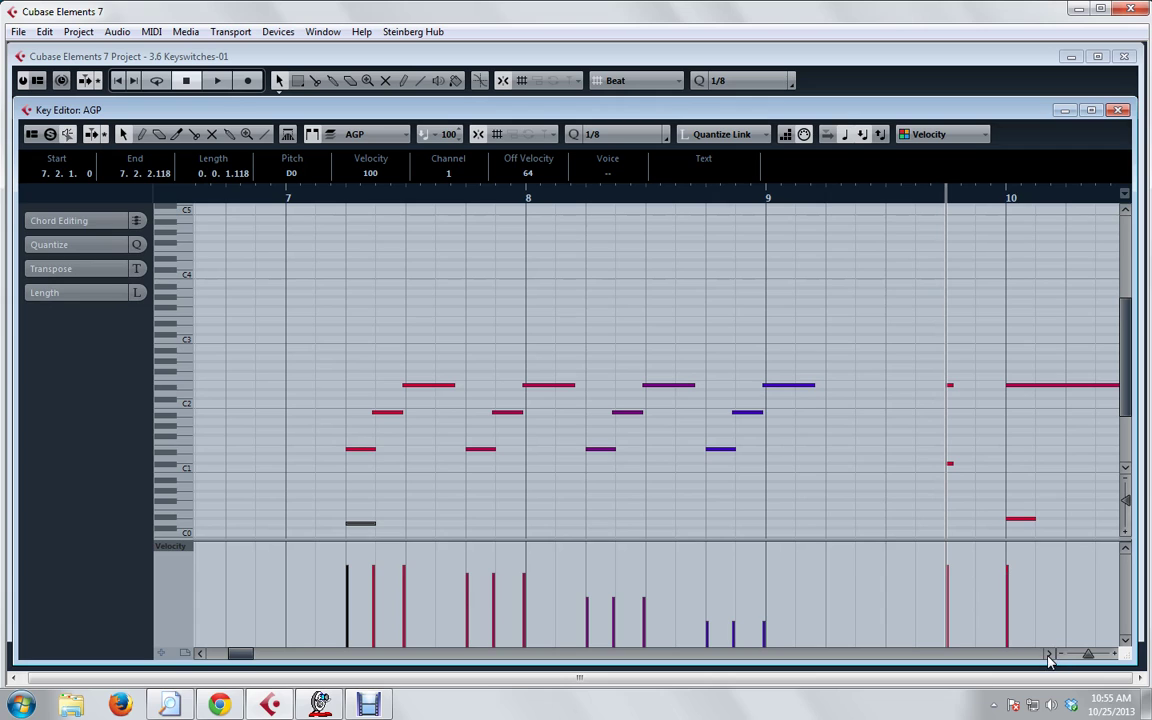
click(1050, 653)
click(1050, 653)
click(1050, 653)
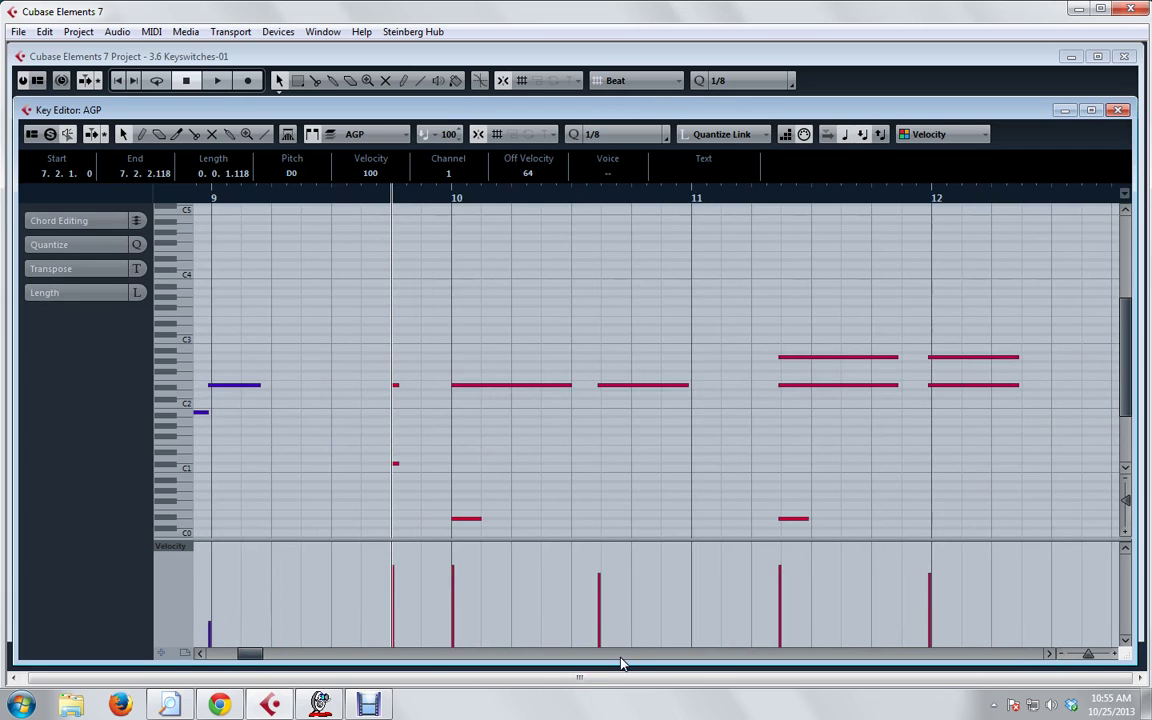
click(463, 519)
key(space)
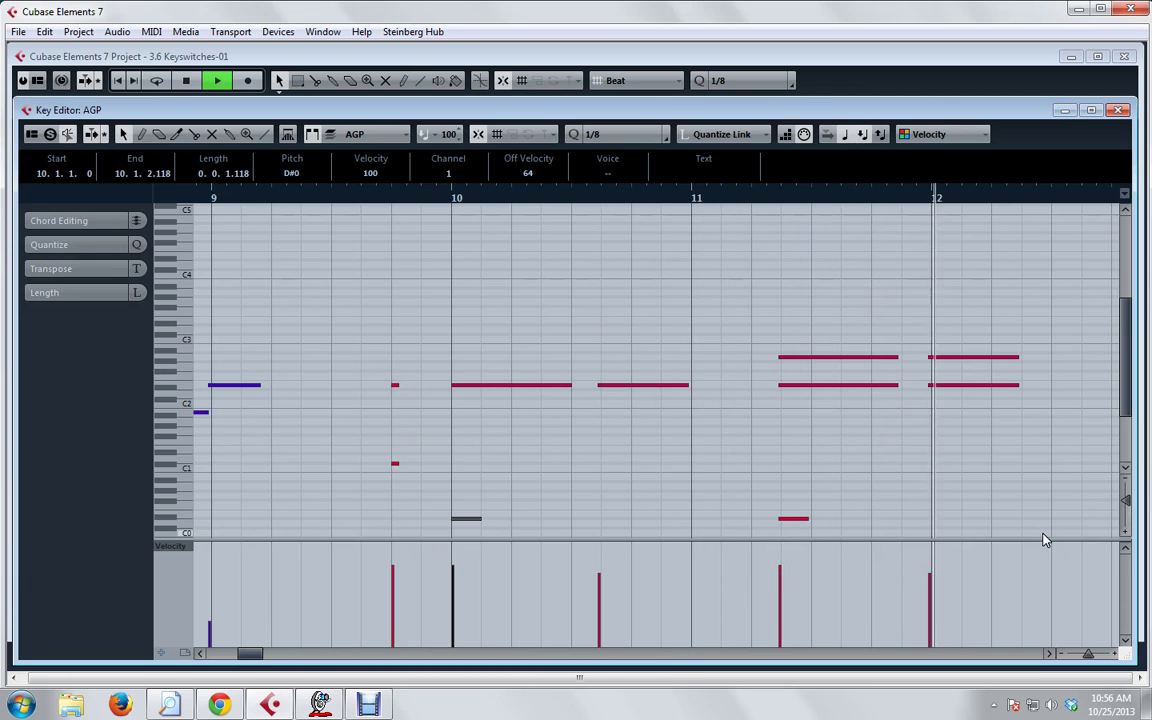
key(space)
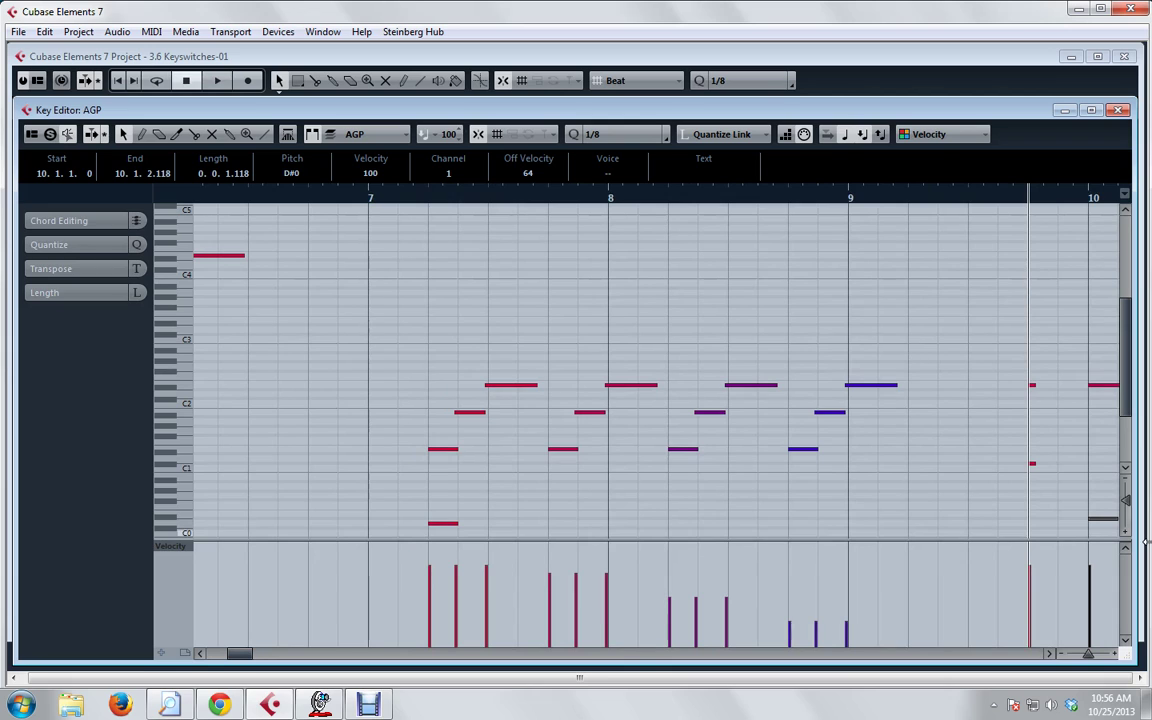
Step: Replay the phrase containing both D#0 keyswitch notes, from the end of bar 9 into bar 12
click(1049, 654)
click(1049, 654)
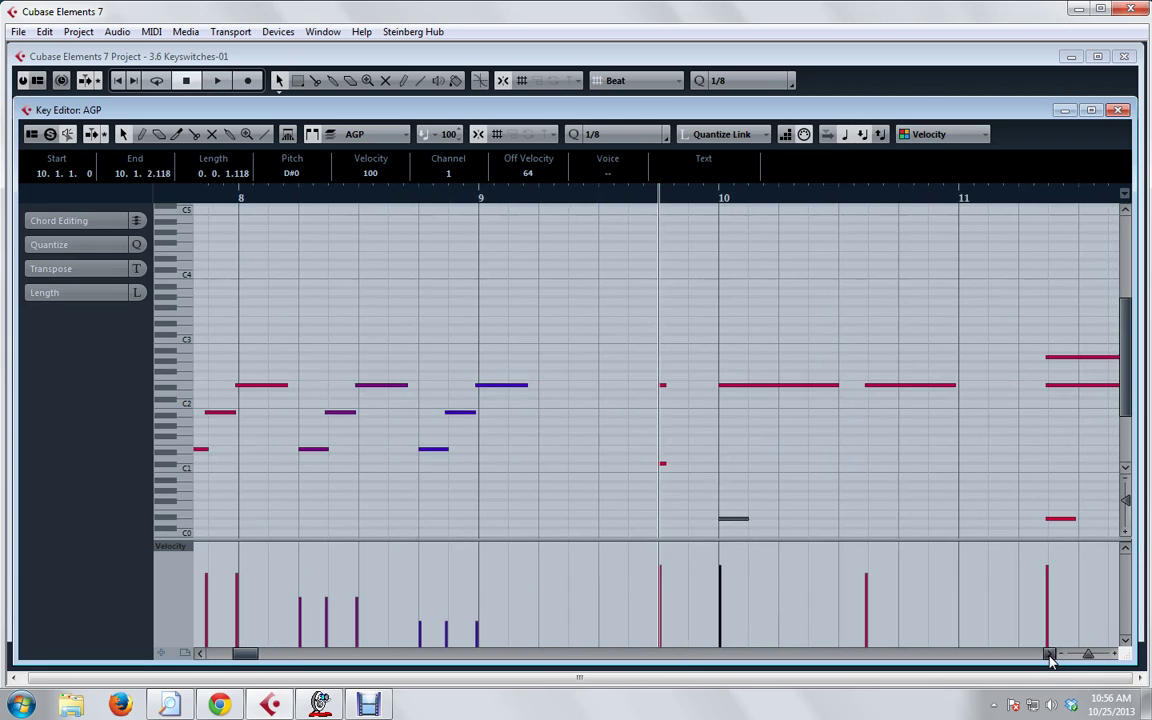
click(1049, 654)
click(1049, 654)
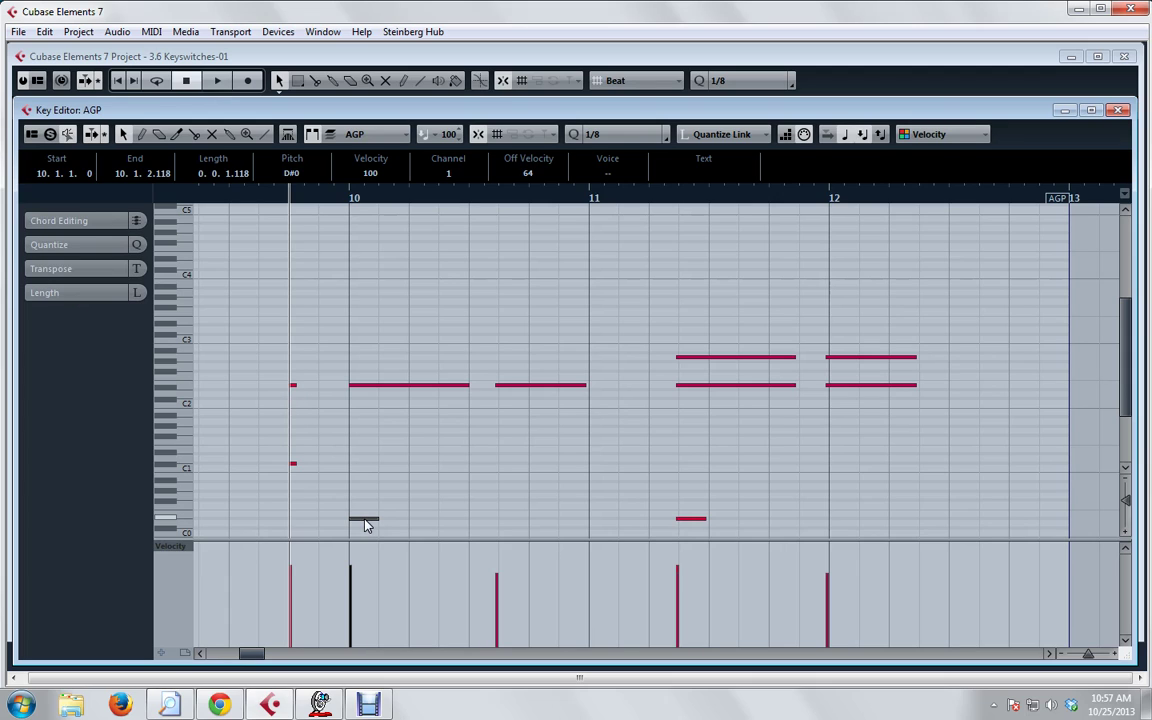
key(space)
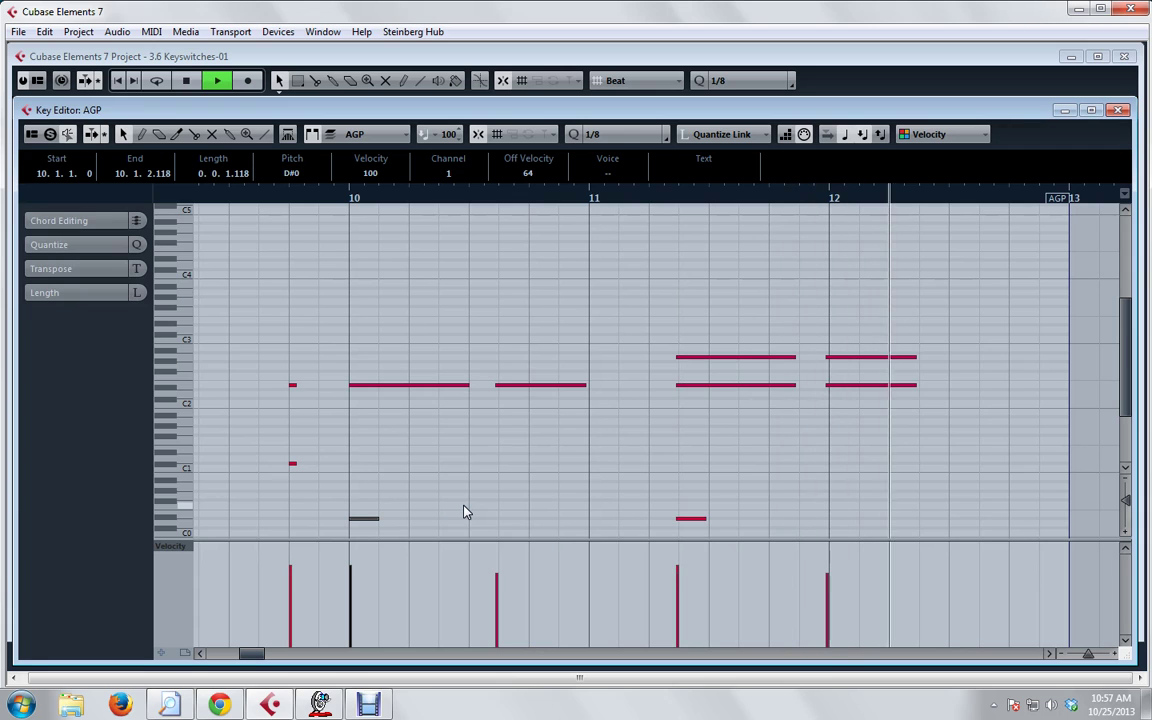
key(space)
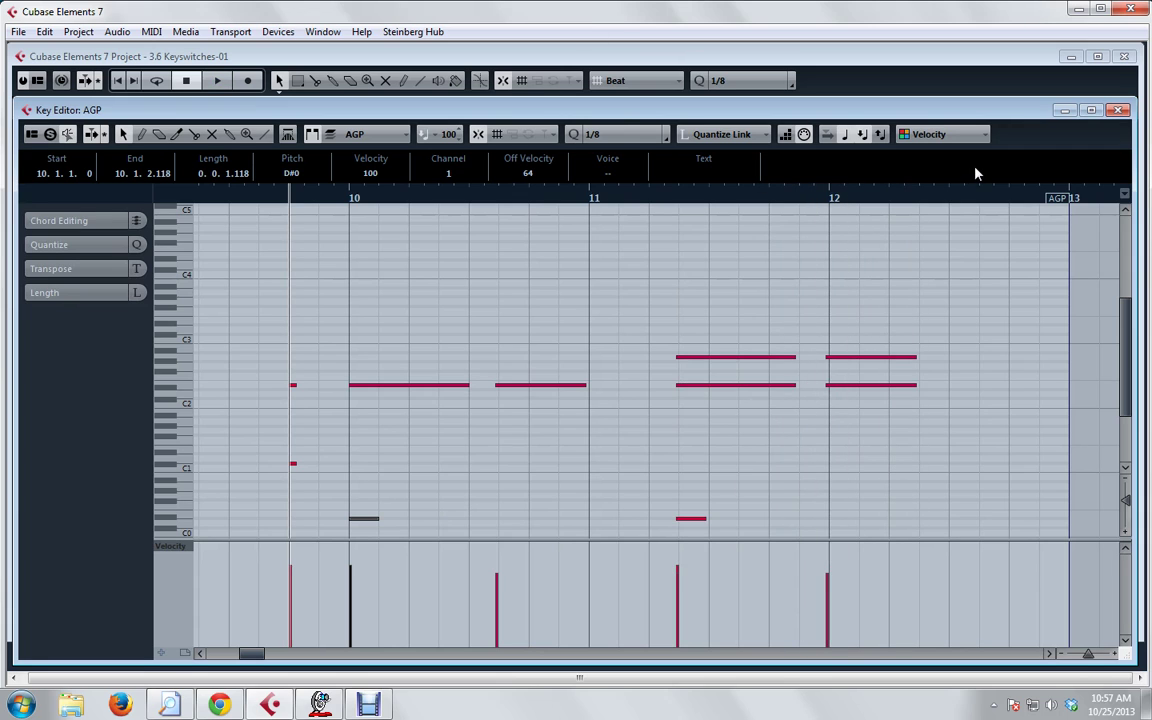
Step: Return to the start of the AGP part, minimize the Key Editor and view the AGT instrument's main page
drag(249, 653, 211, 655)
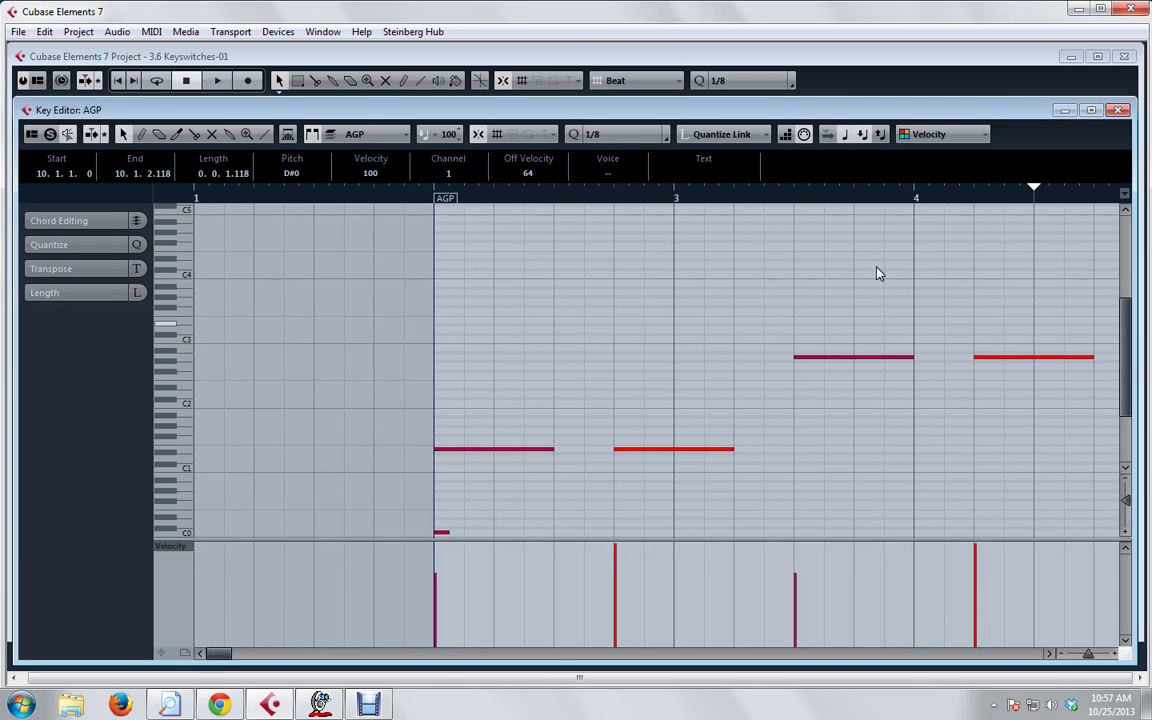
click(1064, 110)
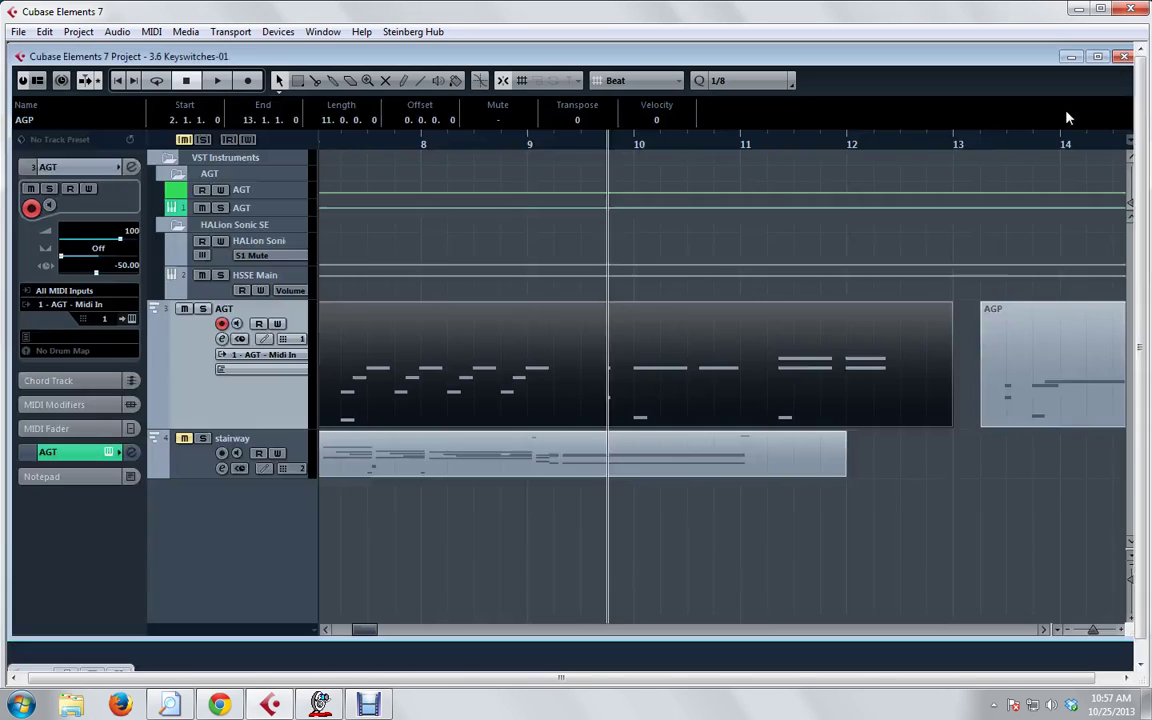
click(112, 452)
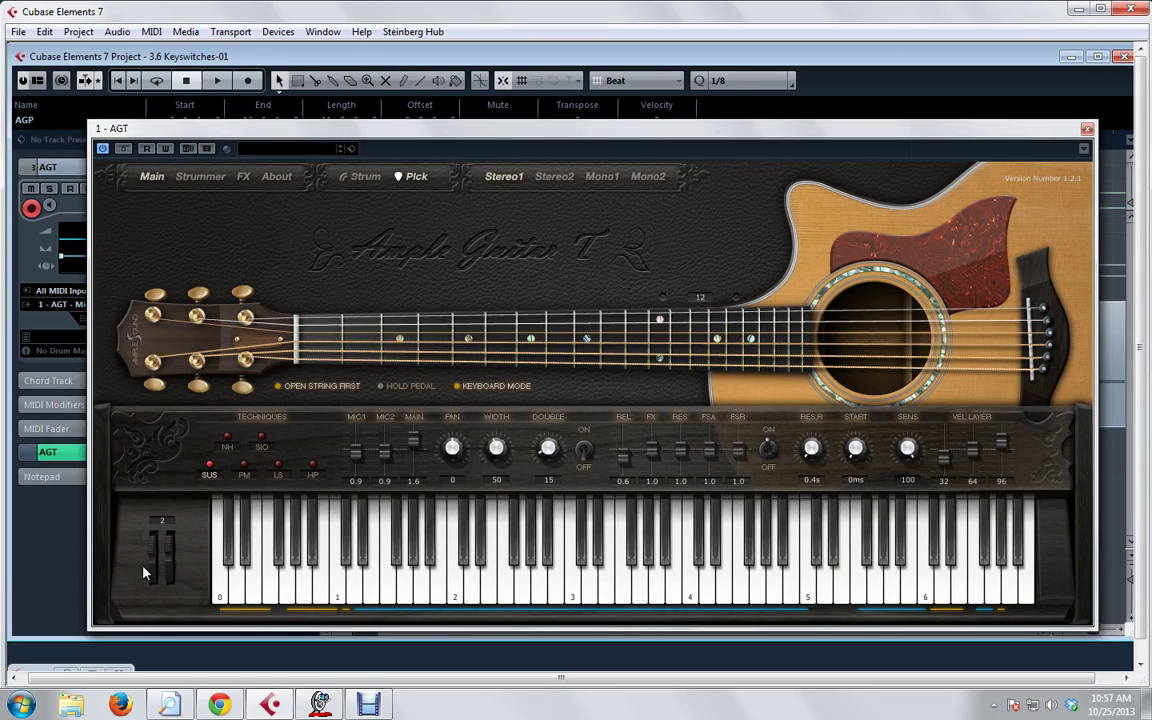
click(1087, 130)
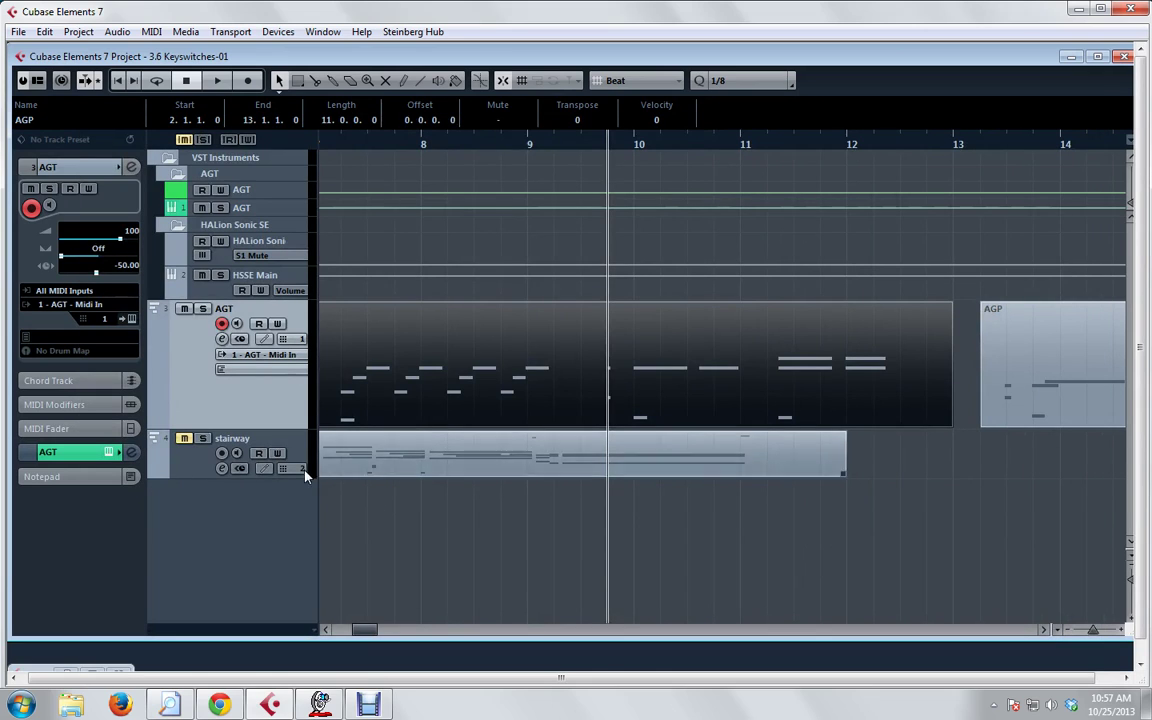
Step: Select the stairway track, unmute it and mute the AGT track
drag(362, 630, 331, 634)
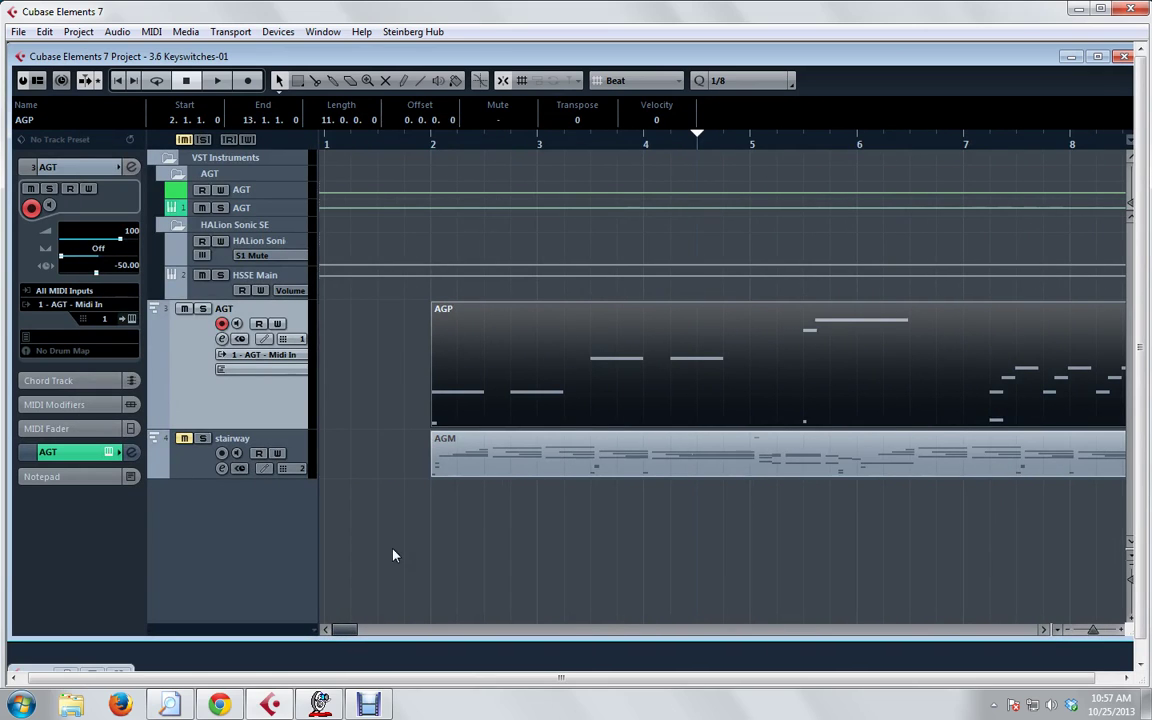
click(197, 462)
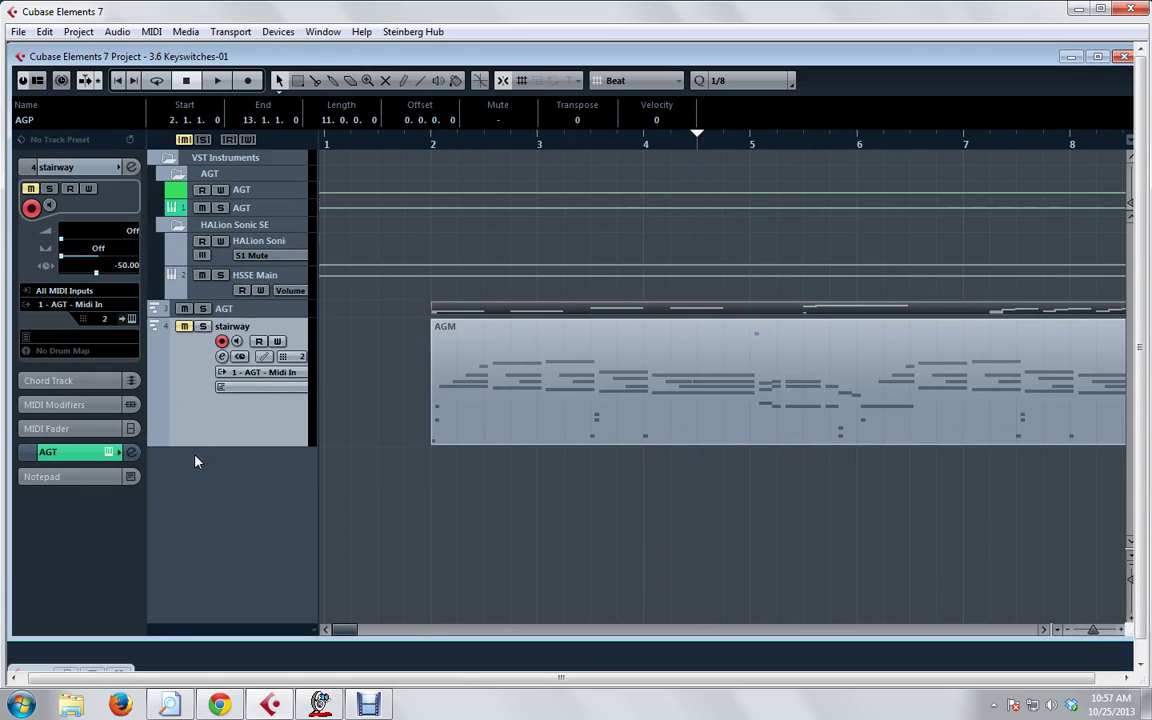
click(184, 326)
click(184, 308)
Step: Play the stairway track's AGM part from bar 2 to the end of bar 10, following its keyswitch notes
click(1042, 631)
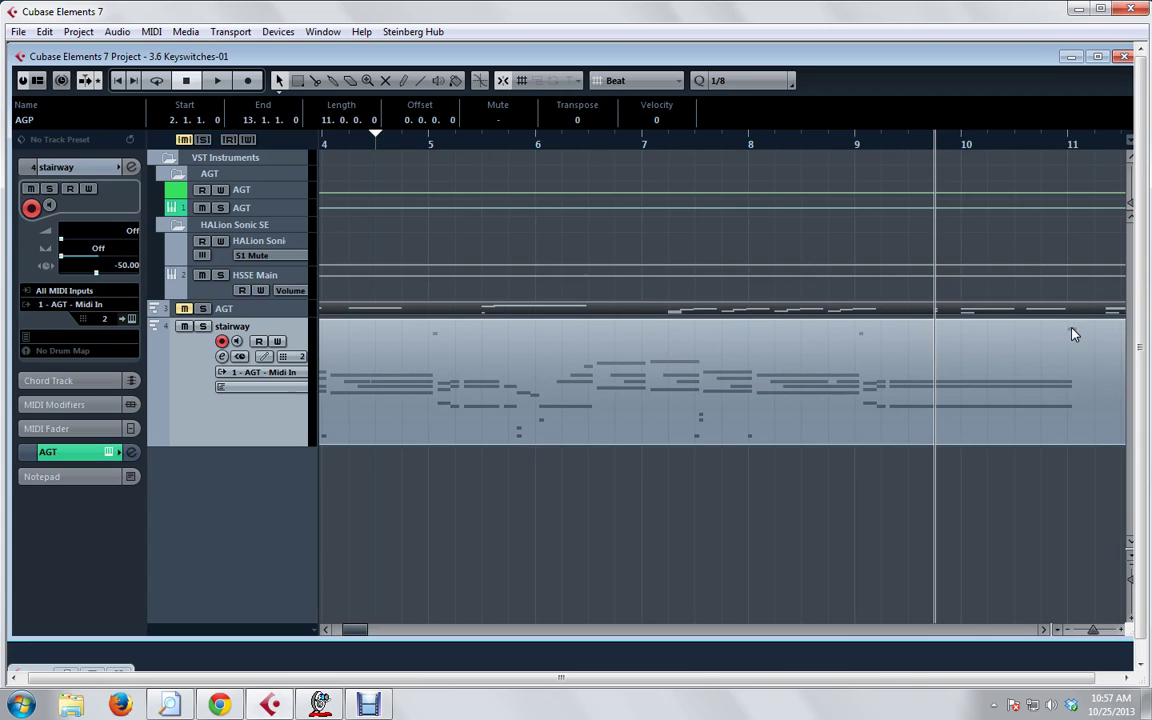
drag(350, 630, 336, 631)
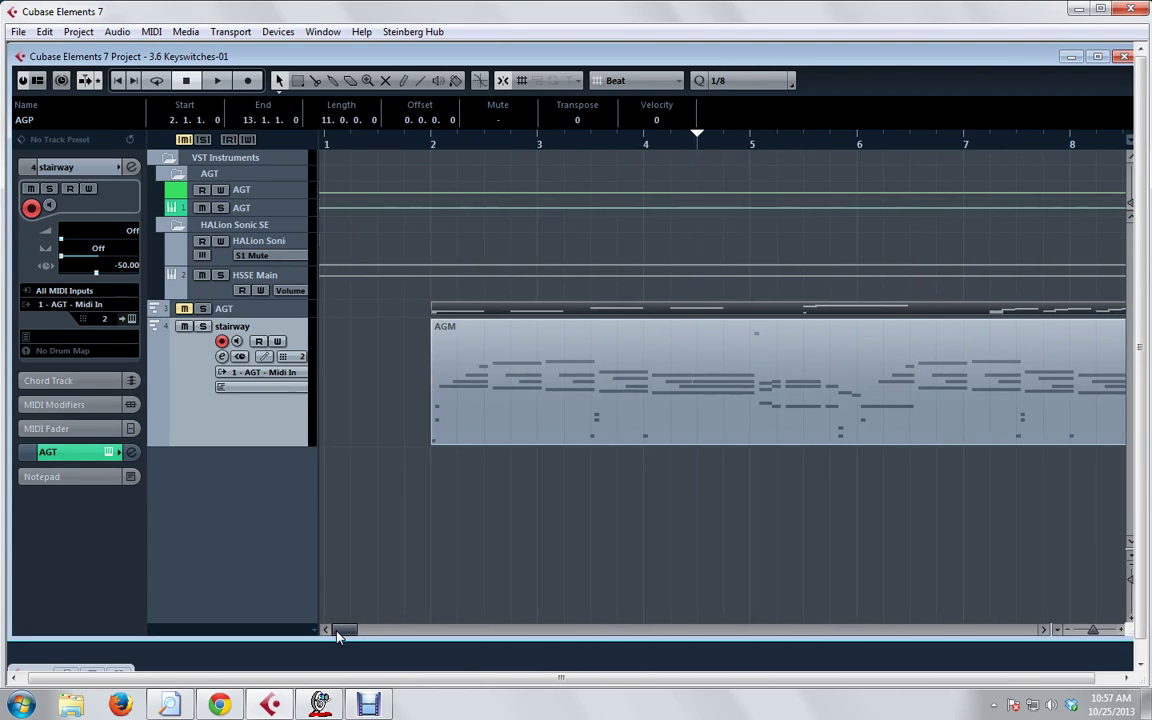
click(432, 146)
key(space)
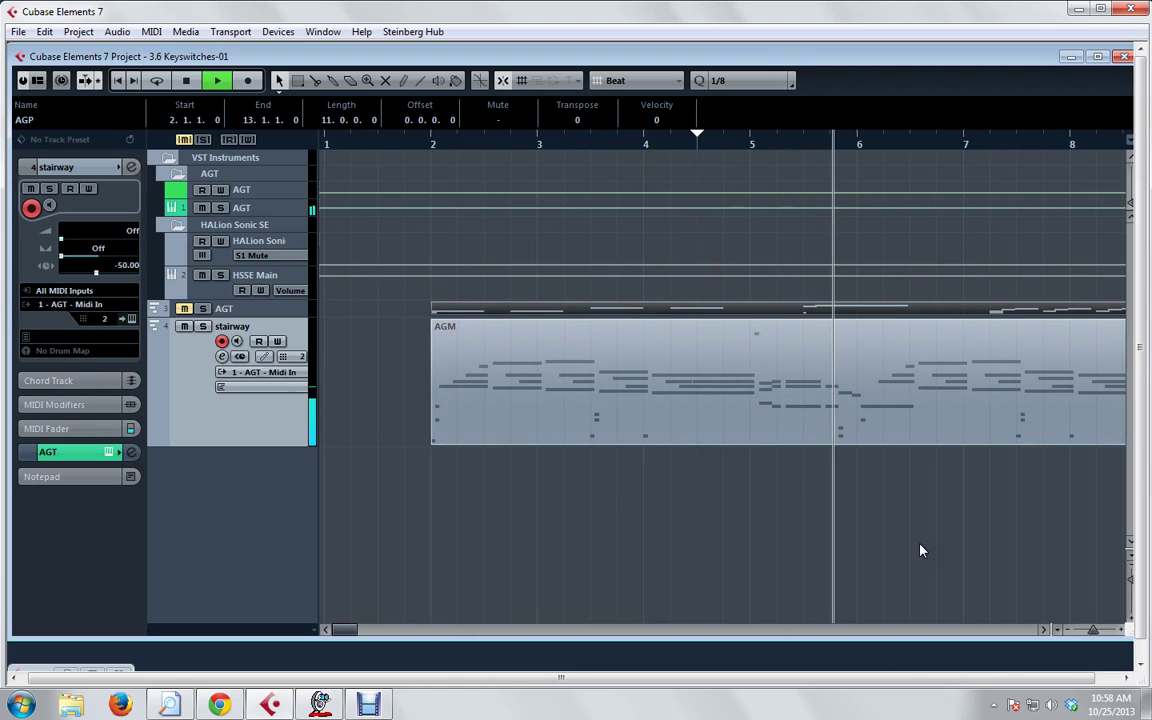
click(1044, 630)
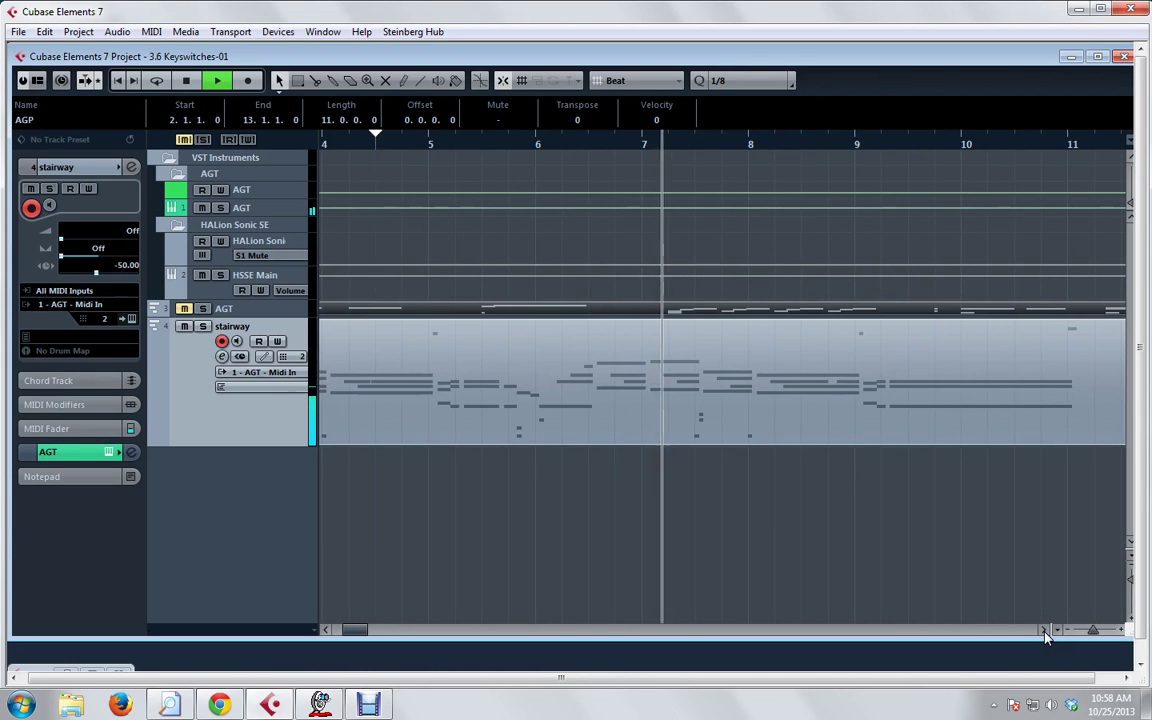
click(1044, 630)
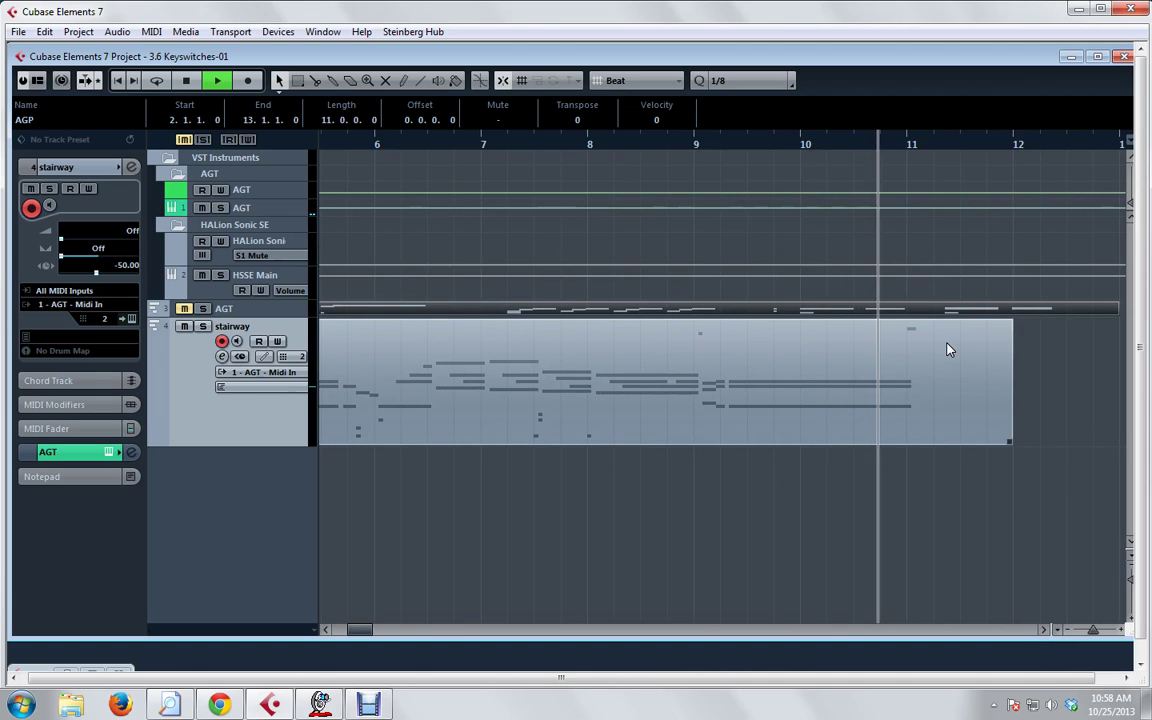
key(space)
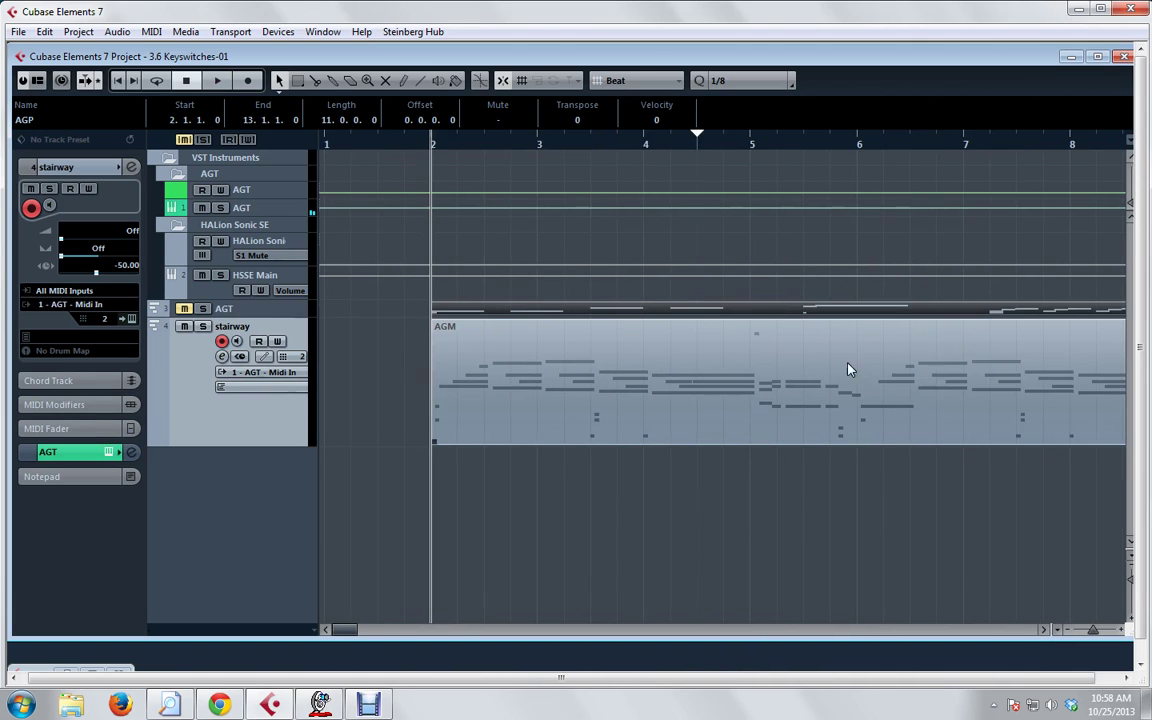
Step: Audition the effect-sound keys in octaves 5 and 6 of the AGT instrument, and view its Strummer page
mouse_move(344, 629)
mouse_down()
mouse_move(373, 630)
mouse_move(363, 642)
mouse_up()
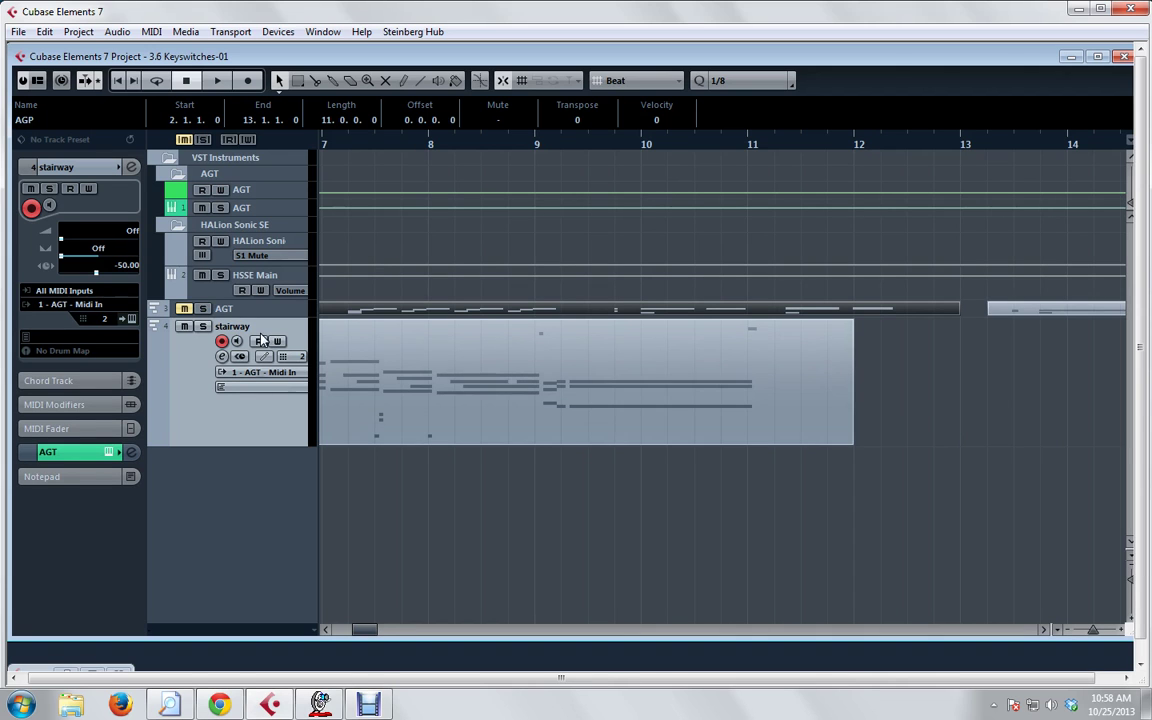
click(110, 453)
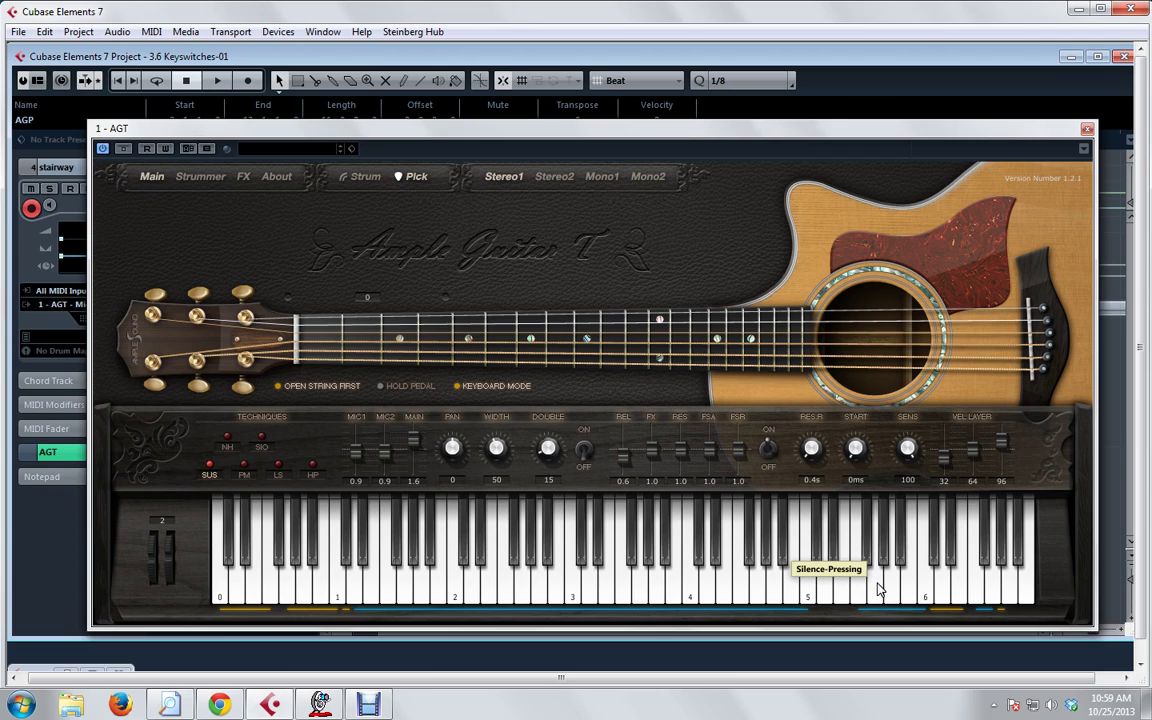
click(877, 584)
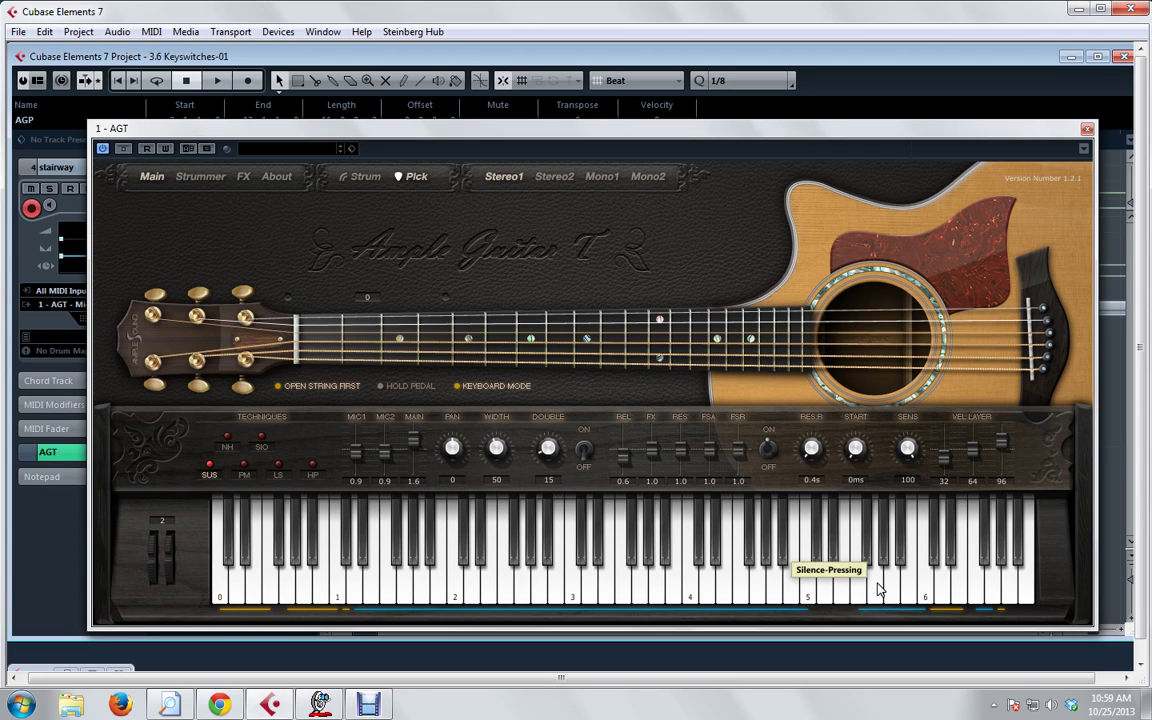
click(877, 584)
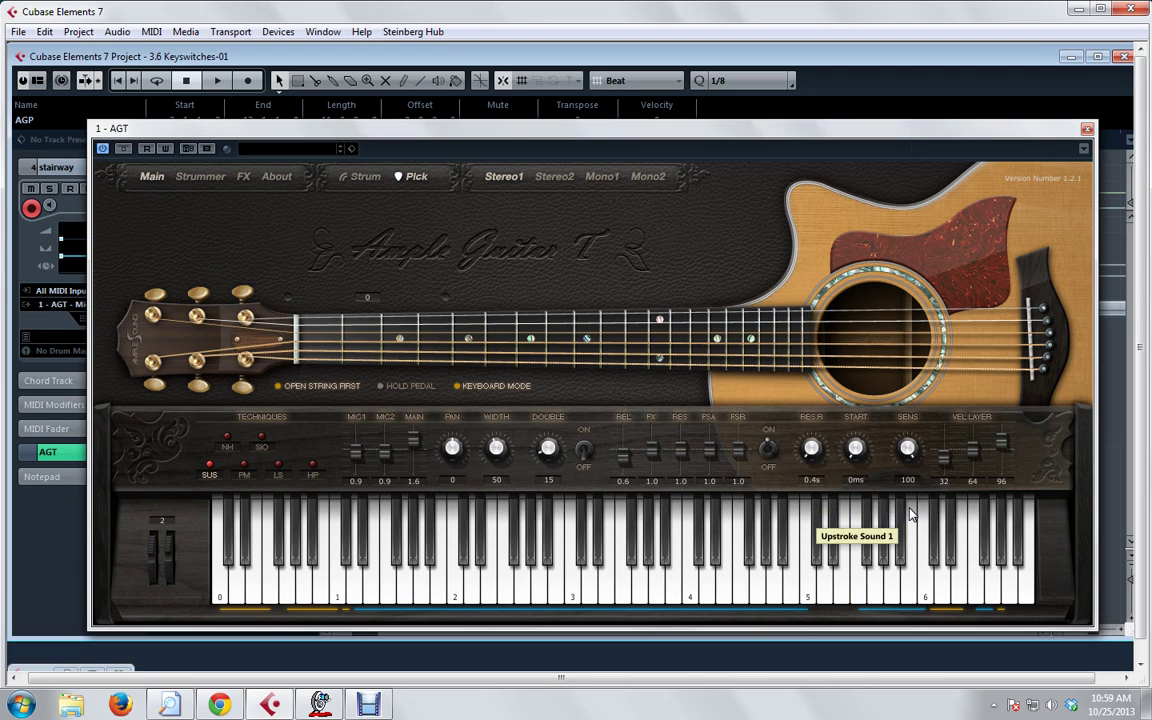
click(973, 517)
click(976, 556)
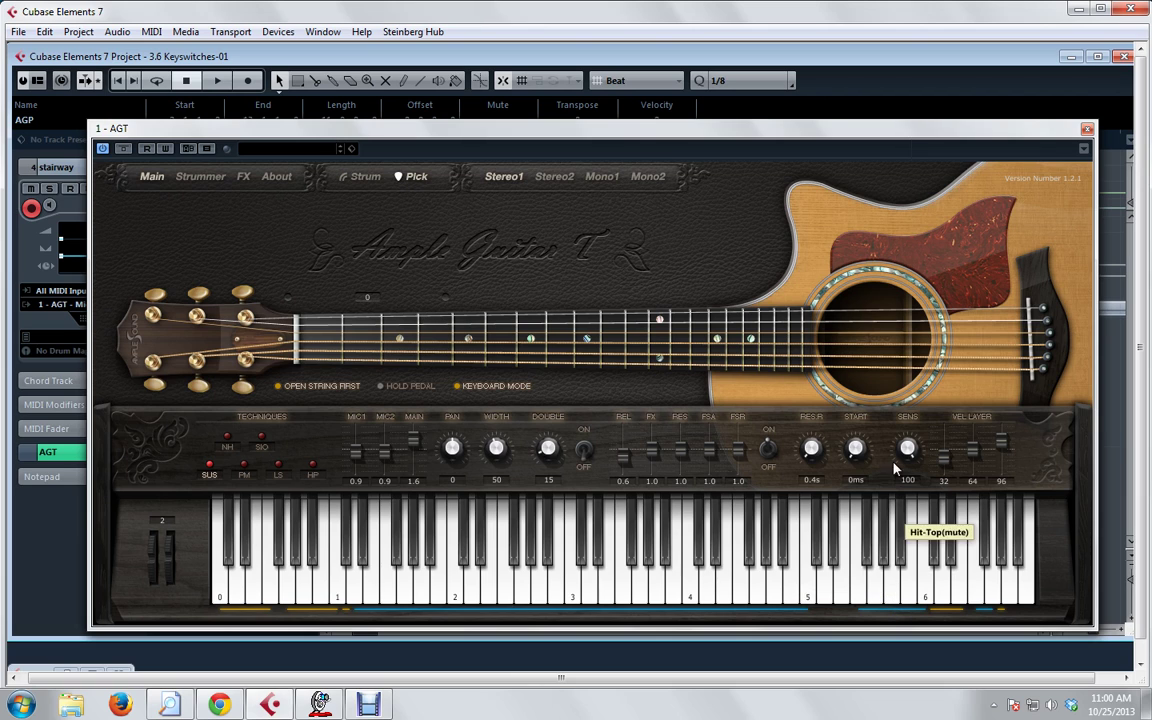
click(205, 177)
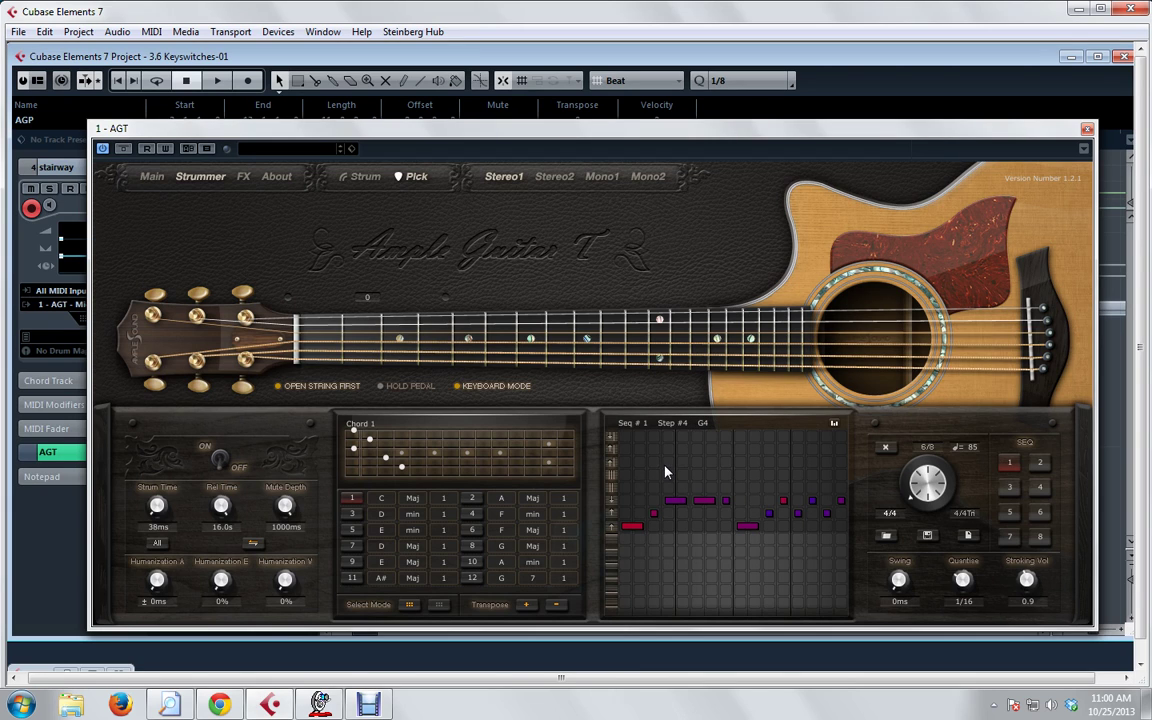
click(1087, 128)
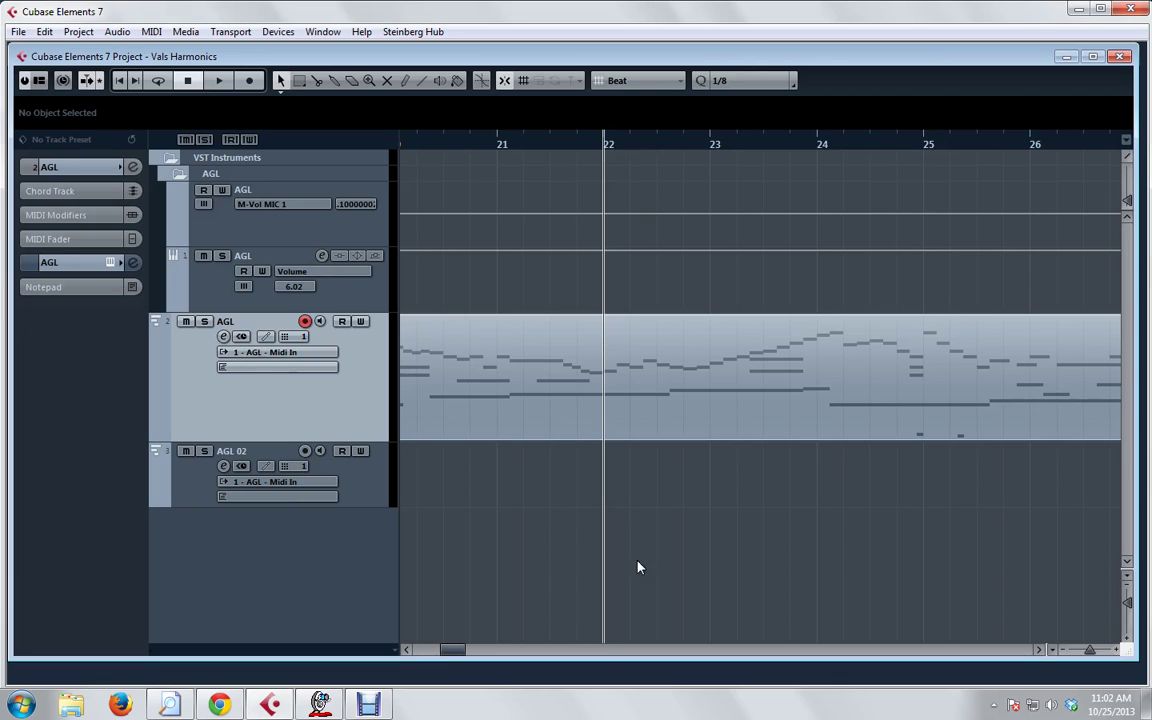
Step: Open the Vals Harmonics project's AGL part in the Key Editor and inspect the two low keyswitch notes around bar 25
click(1037, 652)
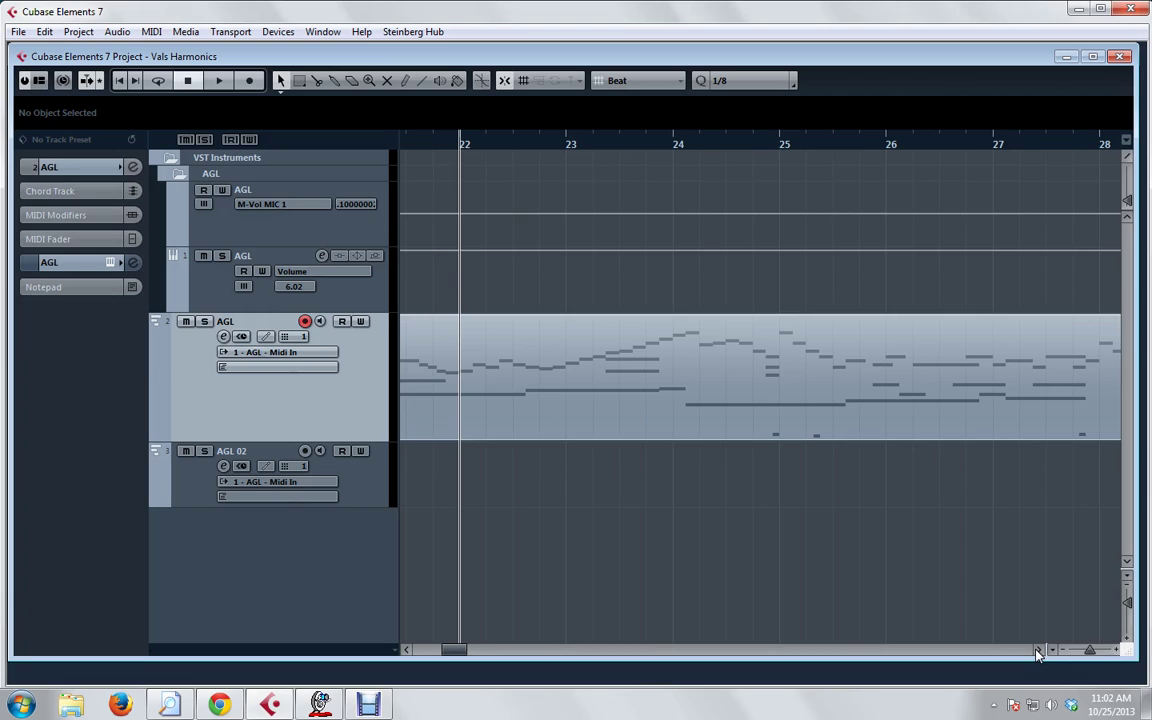
click(1037, 652)
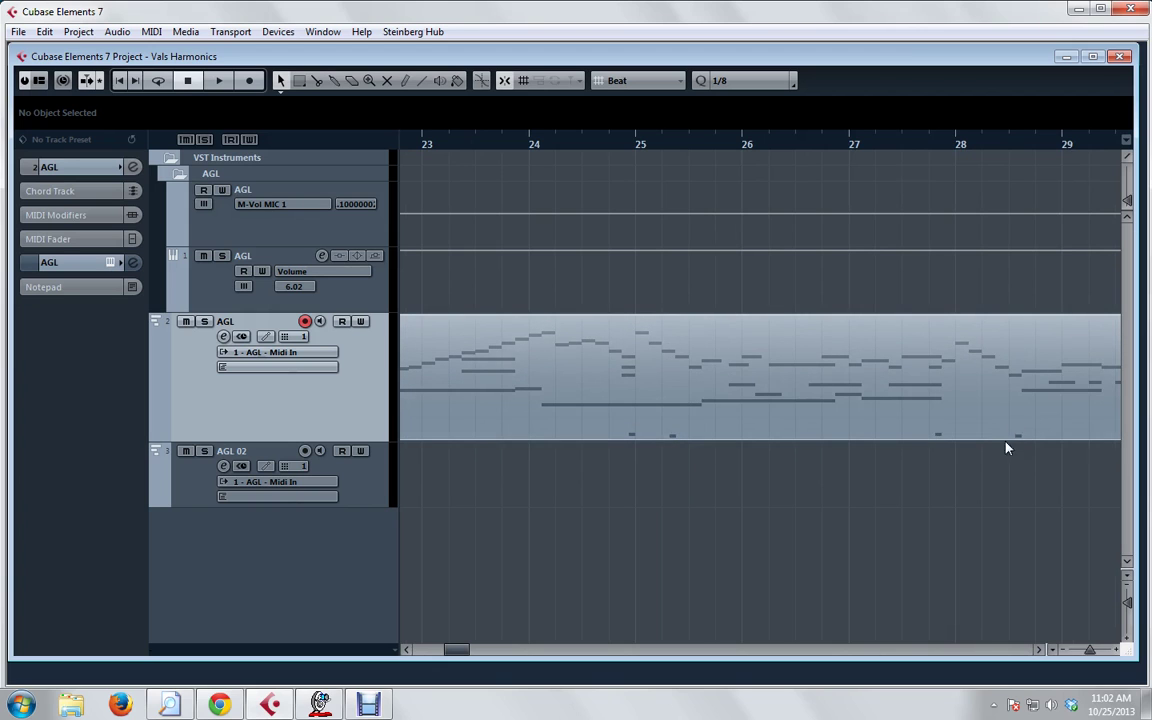
double_click(641, 396)
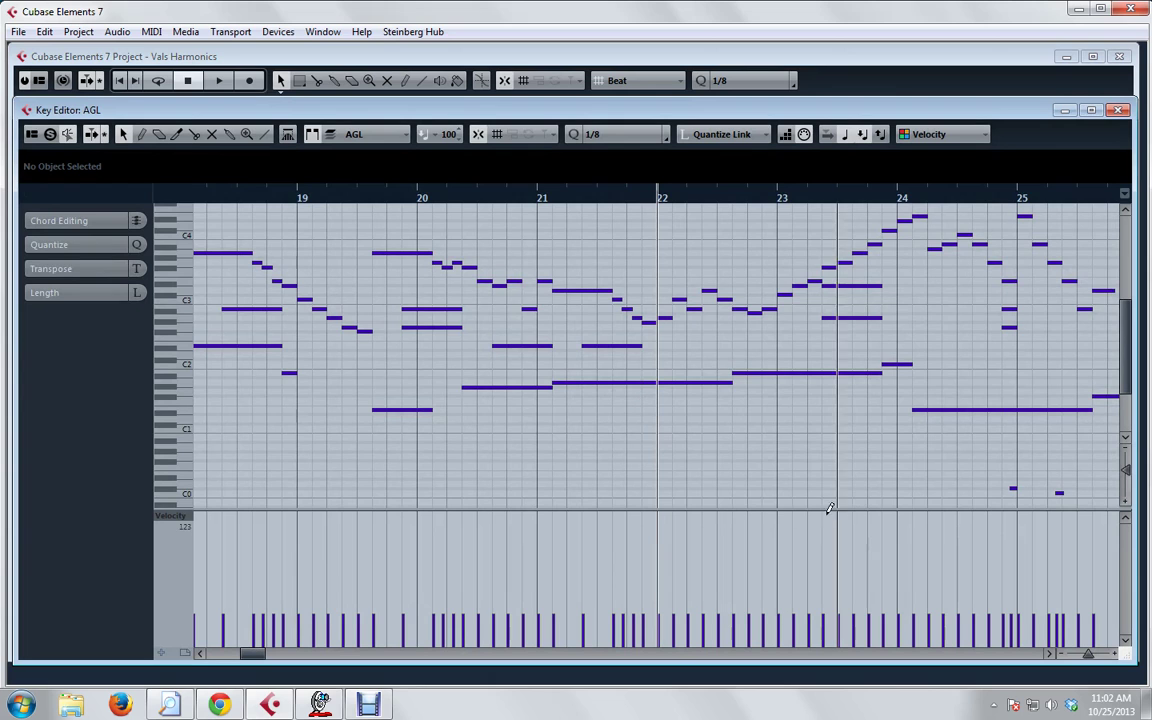
click(1049, 653)
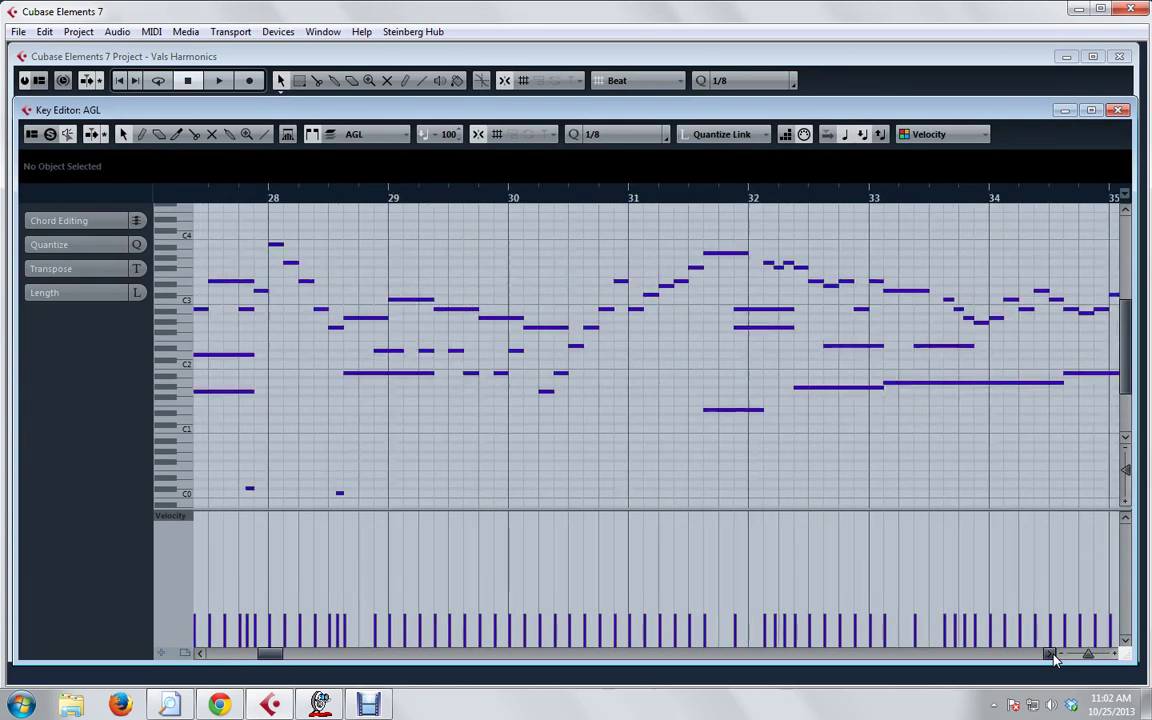
drag(283, 653, 270, 663)
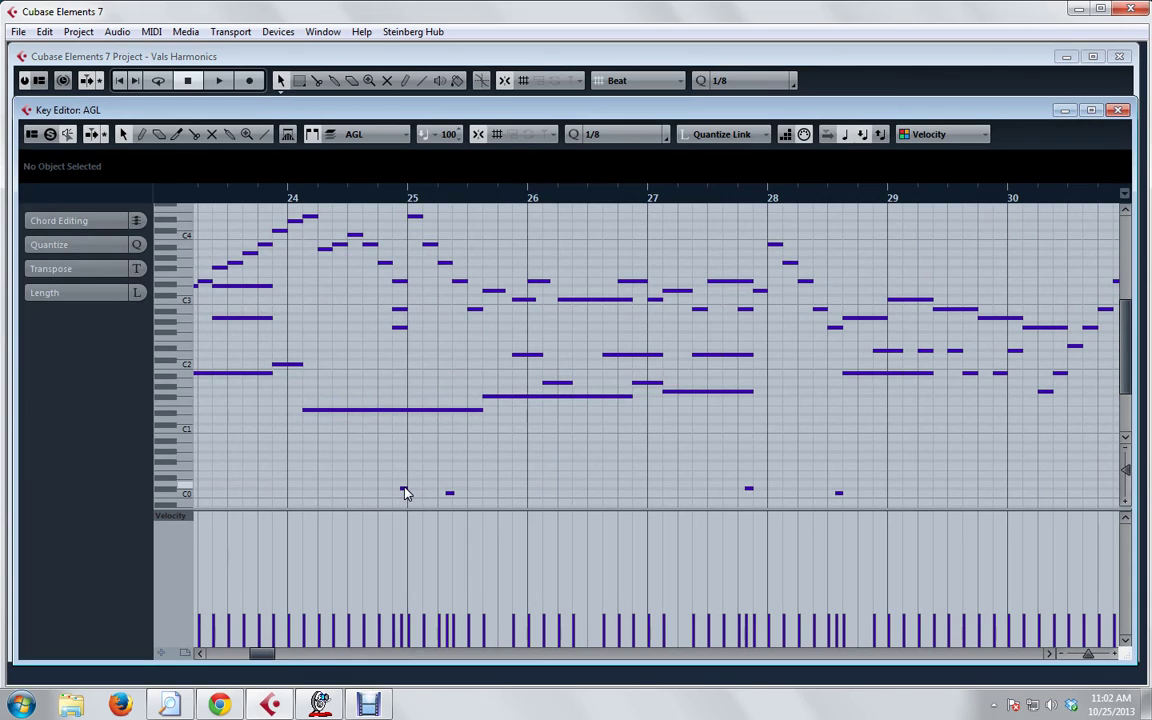
click(404, 489)
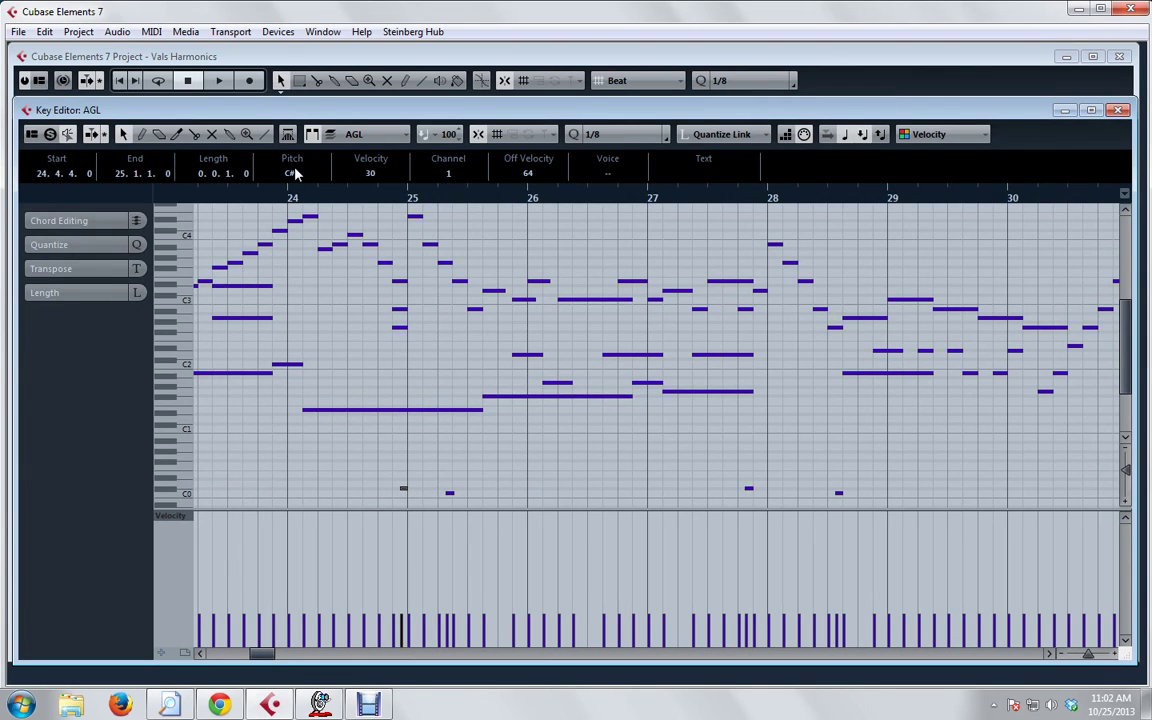
click(450, 494)
Step: Minimize the Key Editor and view the techniques on the AGL instrument's main page
click(1065, 110)
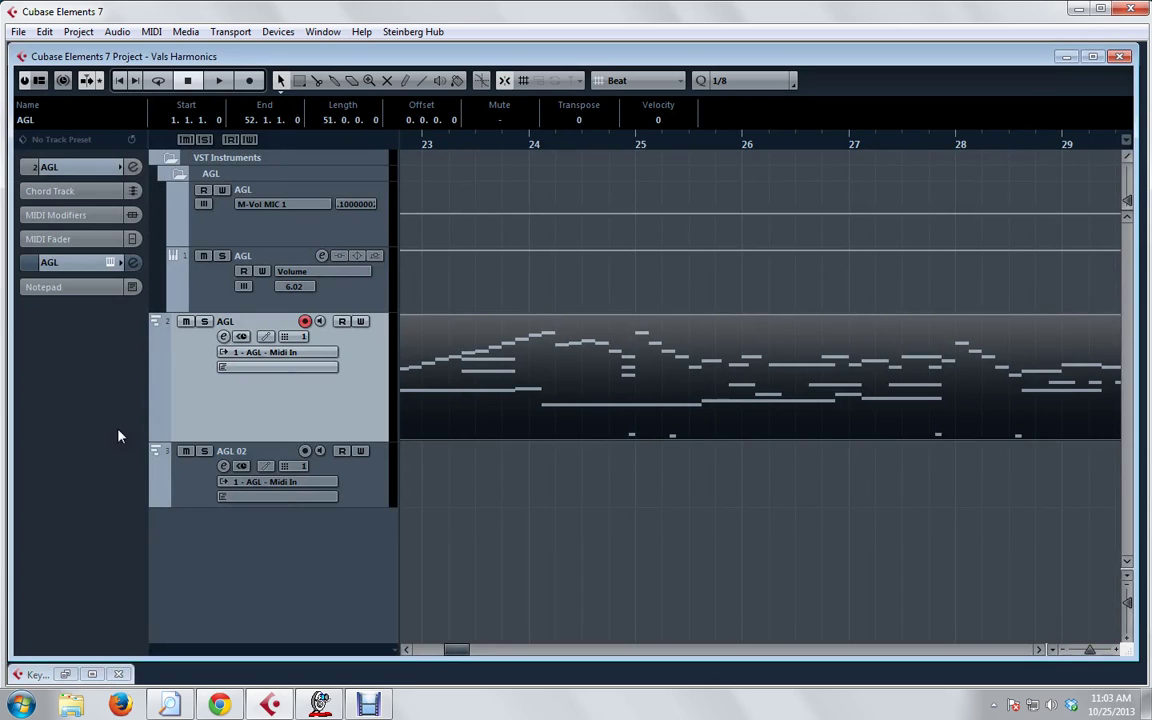
click(110, 263)
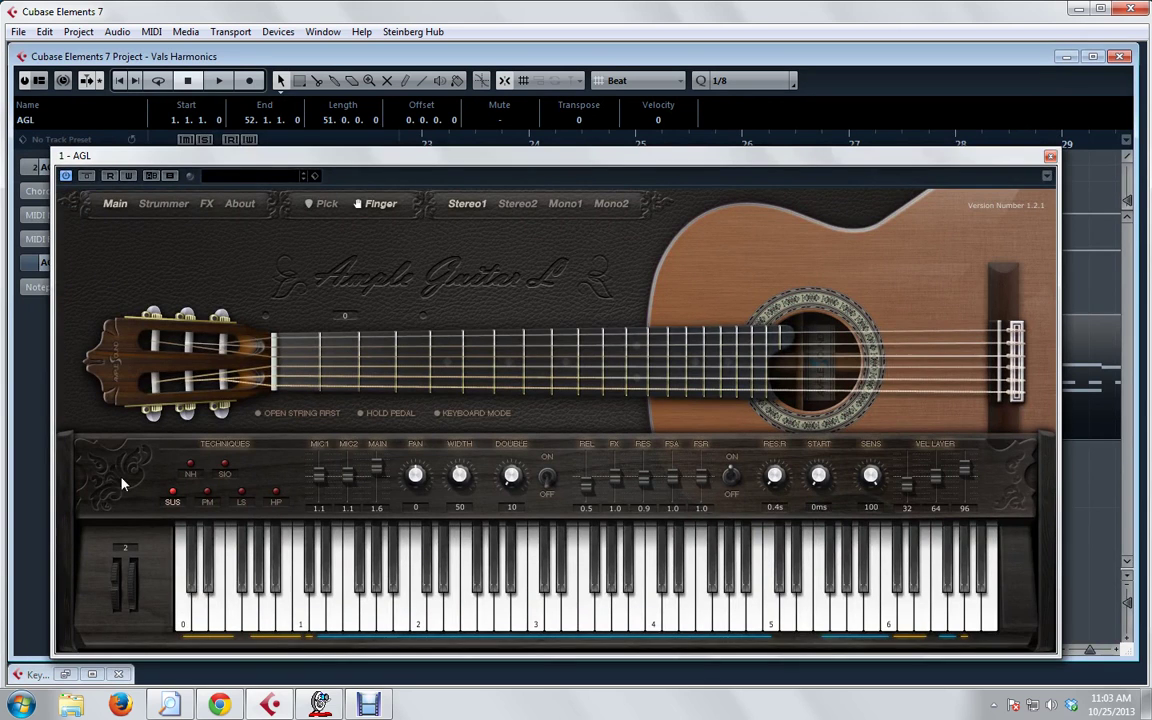
click(1050, 159)
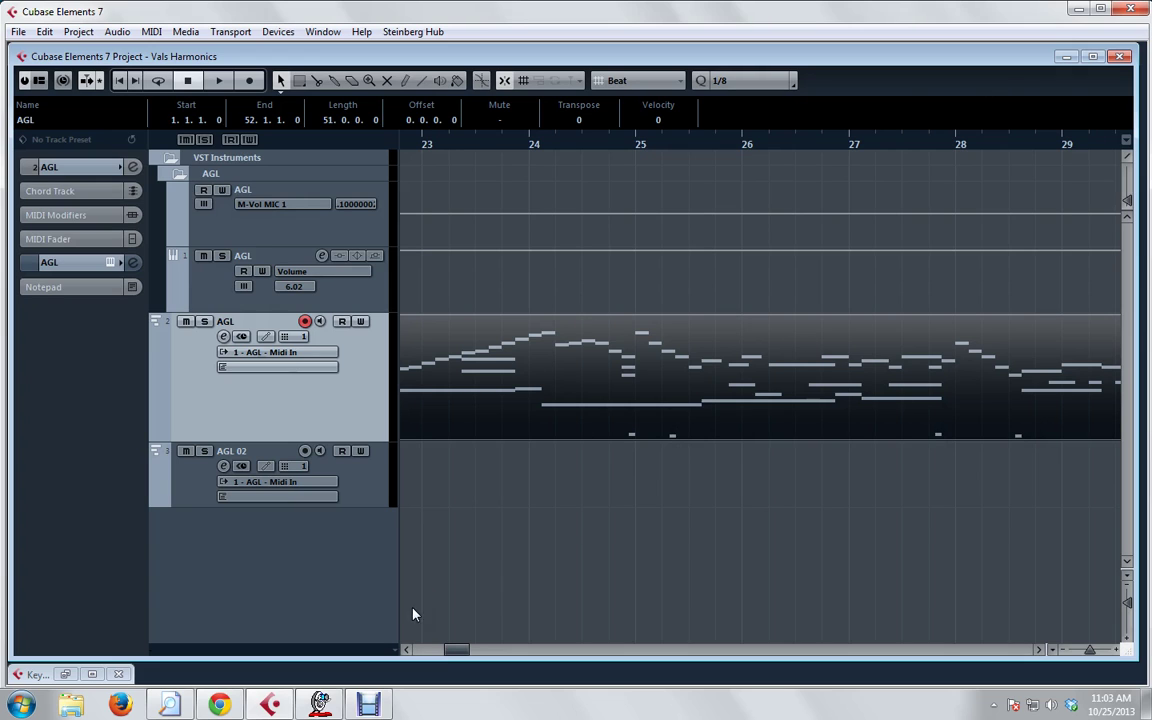
Step: Play the AGL part from bar 22 past bar 30, and start it again from bar 22
click(406, 649)
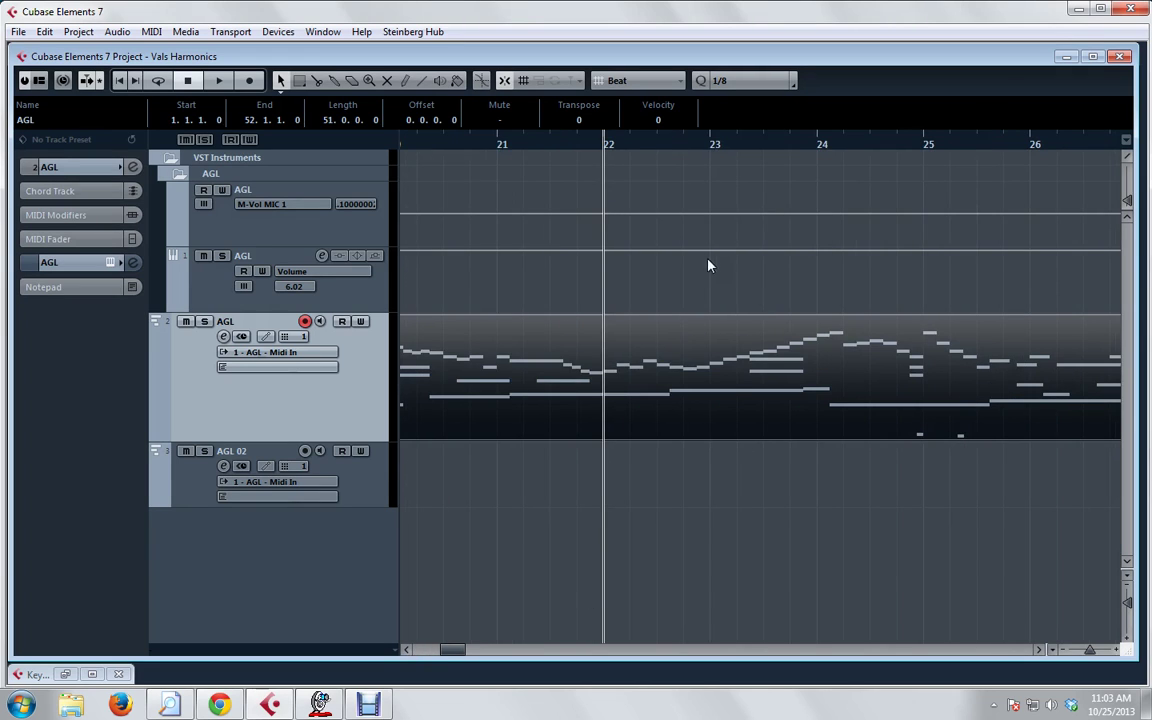
key(space)
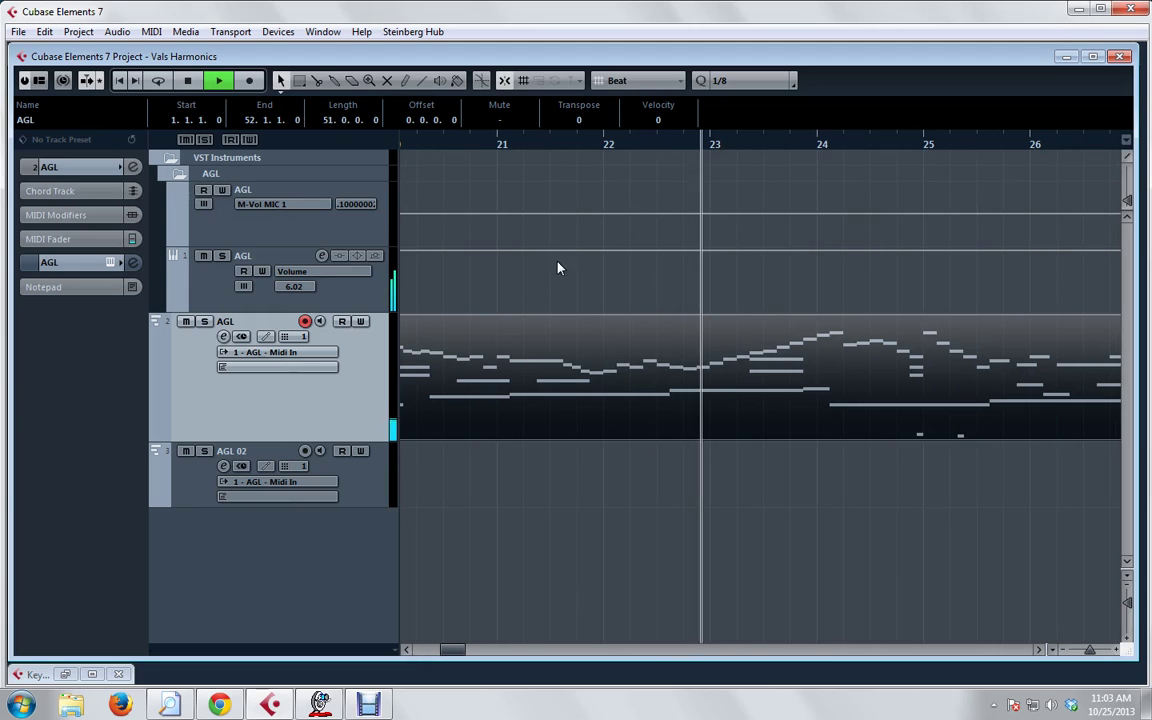
click(1038, 649)
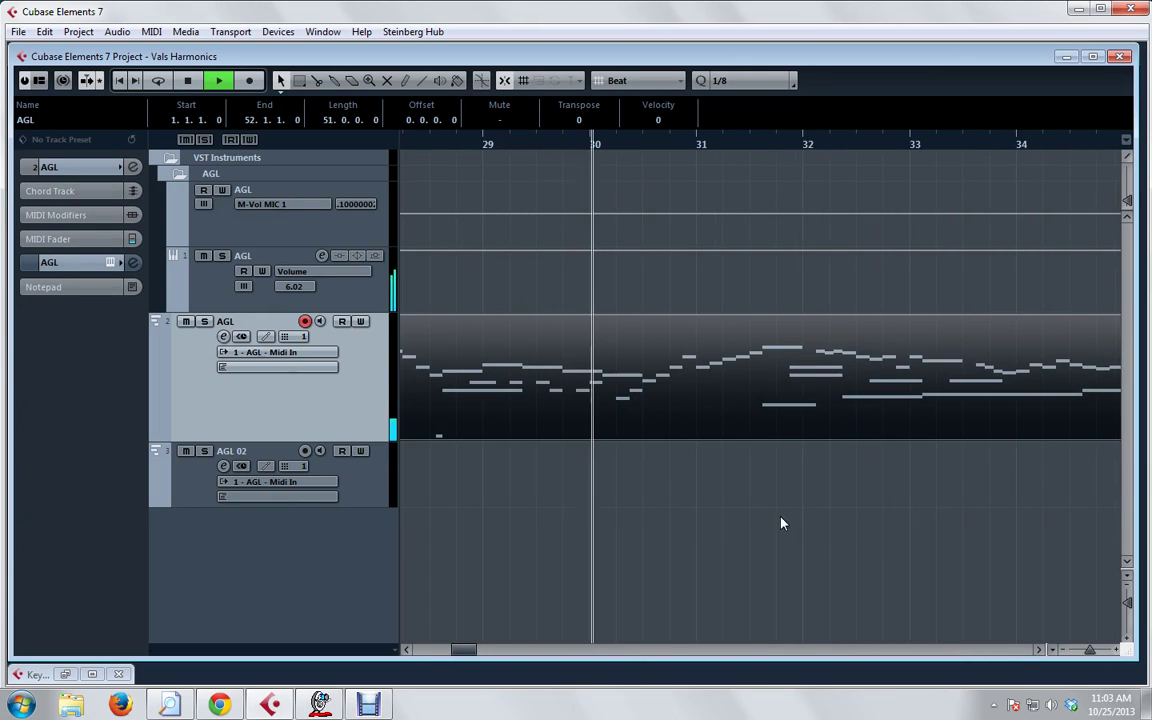
key(space)
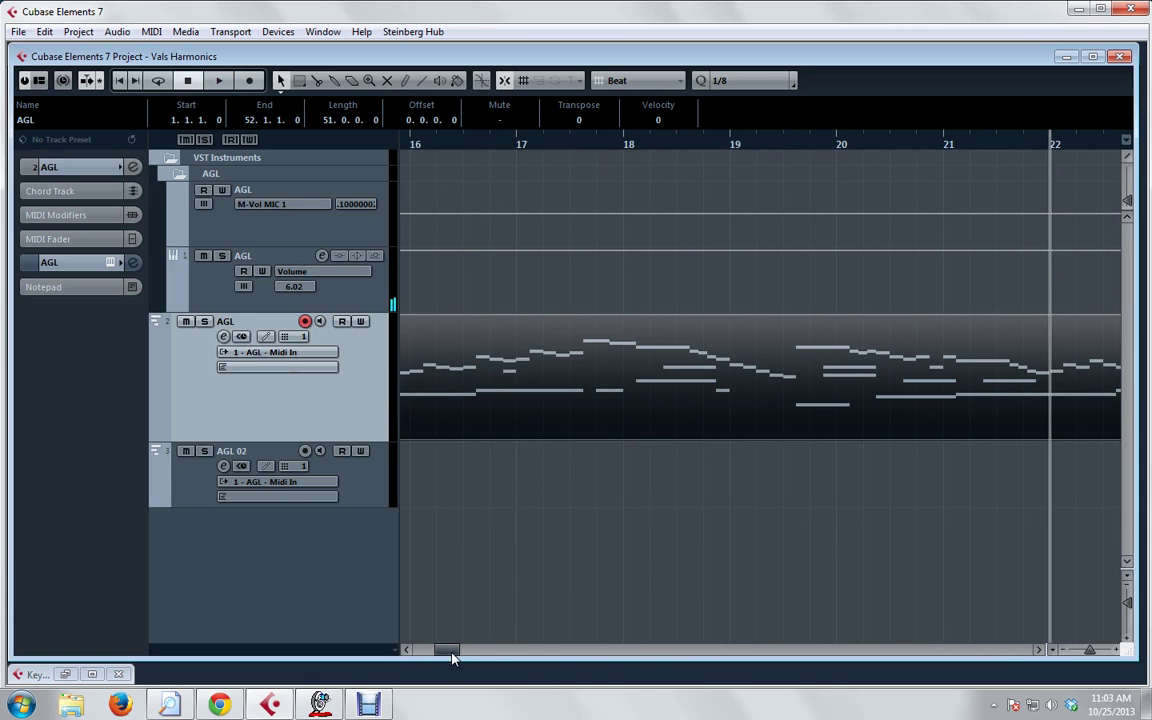
drag(448, 651, 423, 652)
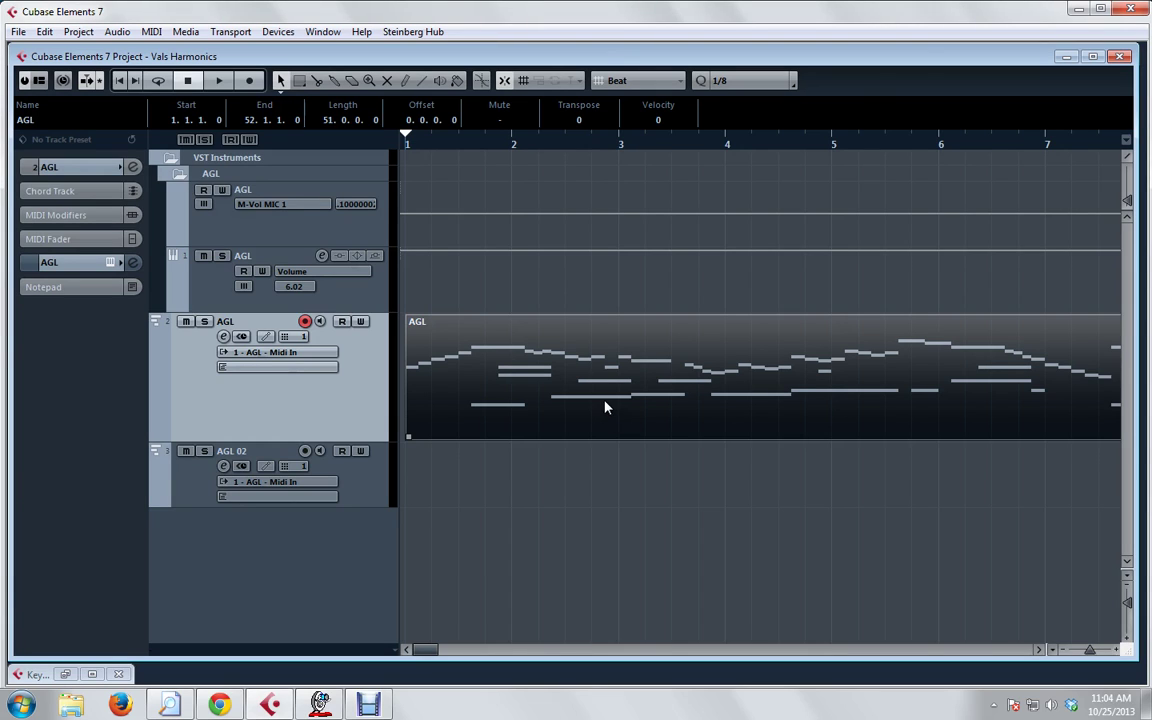
key(space)
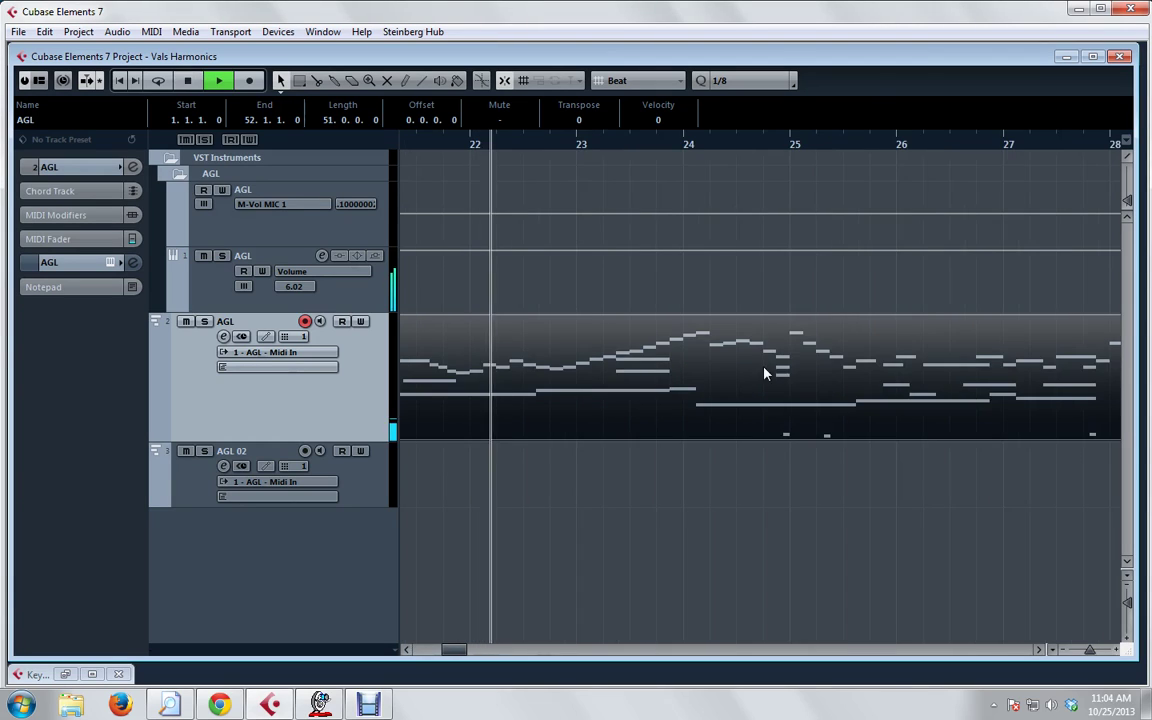
Step: Set the AGL instrument's Mic1 and Mic2 volumes to 1.0, main volume to 1.2 and FX volume to 0.9 during playback
click(110, 263)
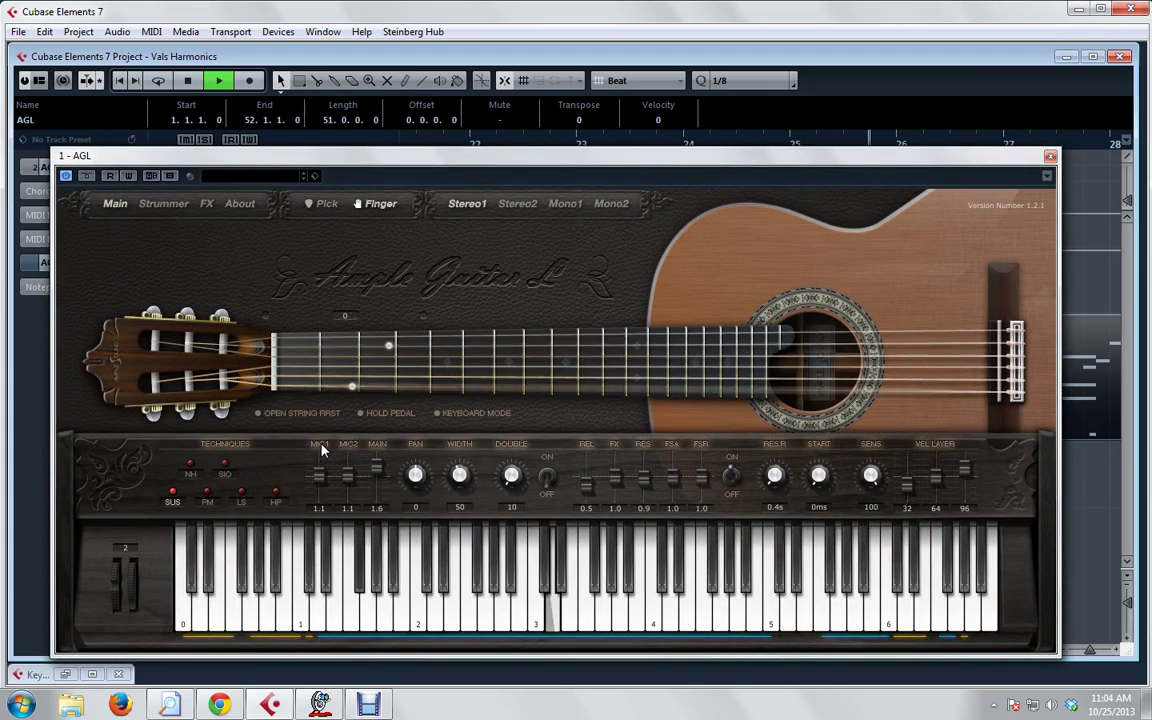
drag(320, 476, 368, 489)
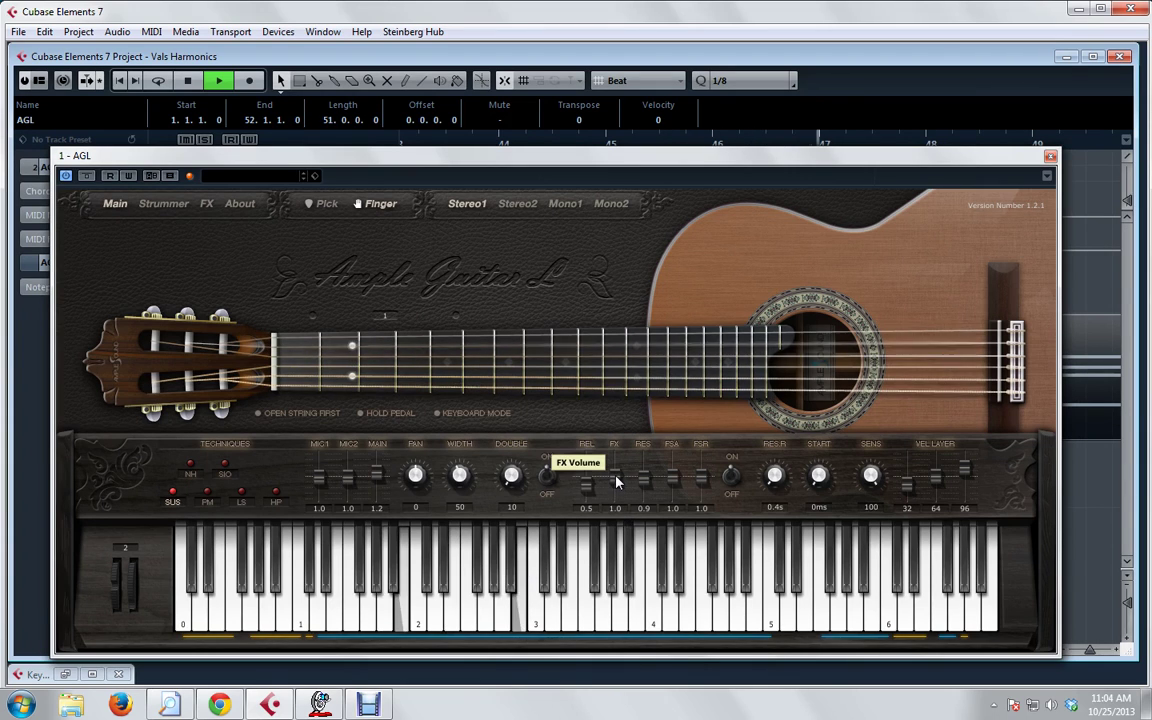
drag(616, 477, 616, 483)
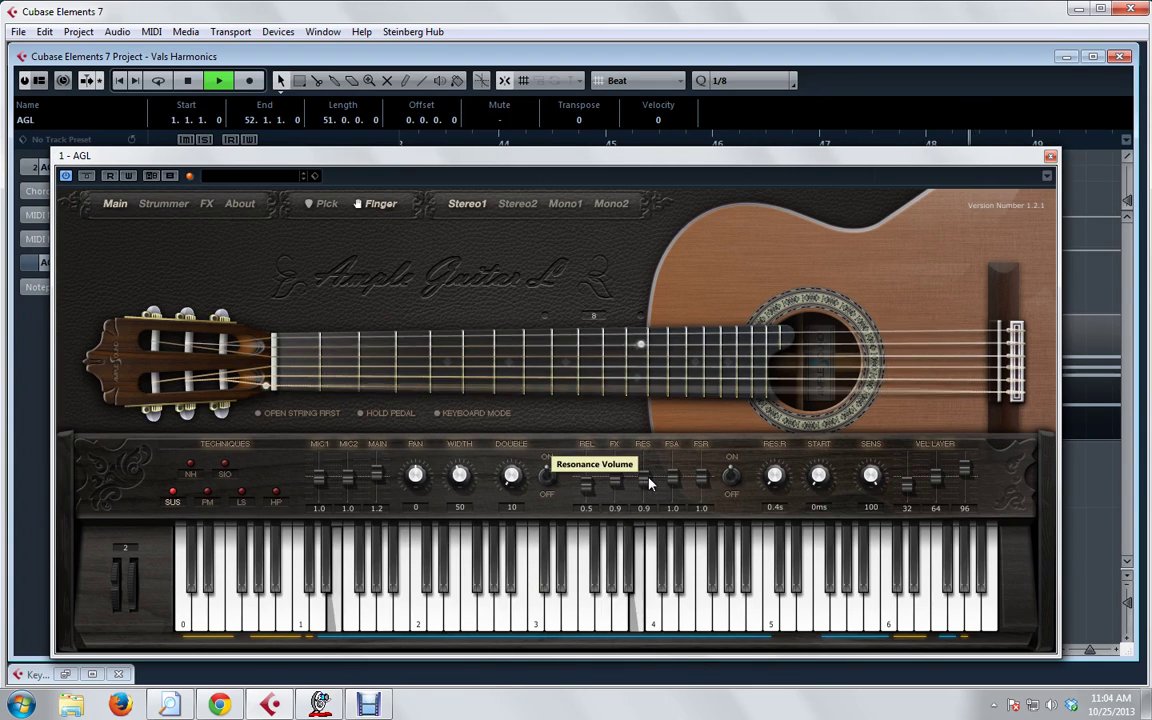